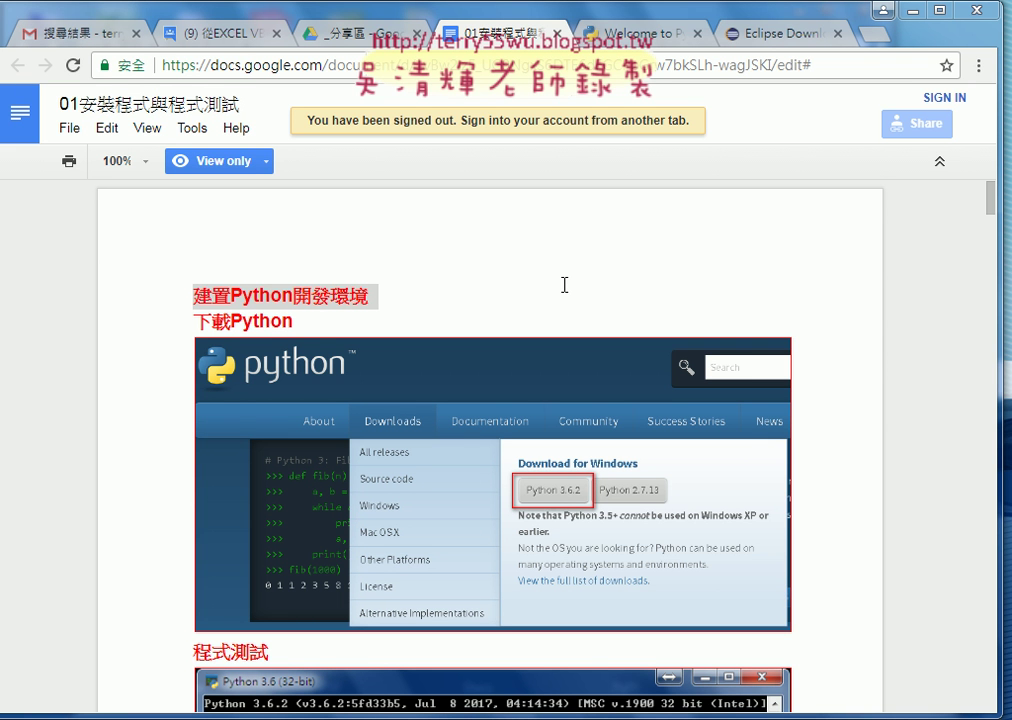
- Leave the installation-notes document and show the 'Welcome to Python' python.org tab
{"action": "left_click", "coordinate": [630, 33]}
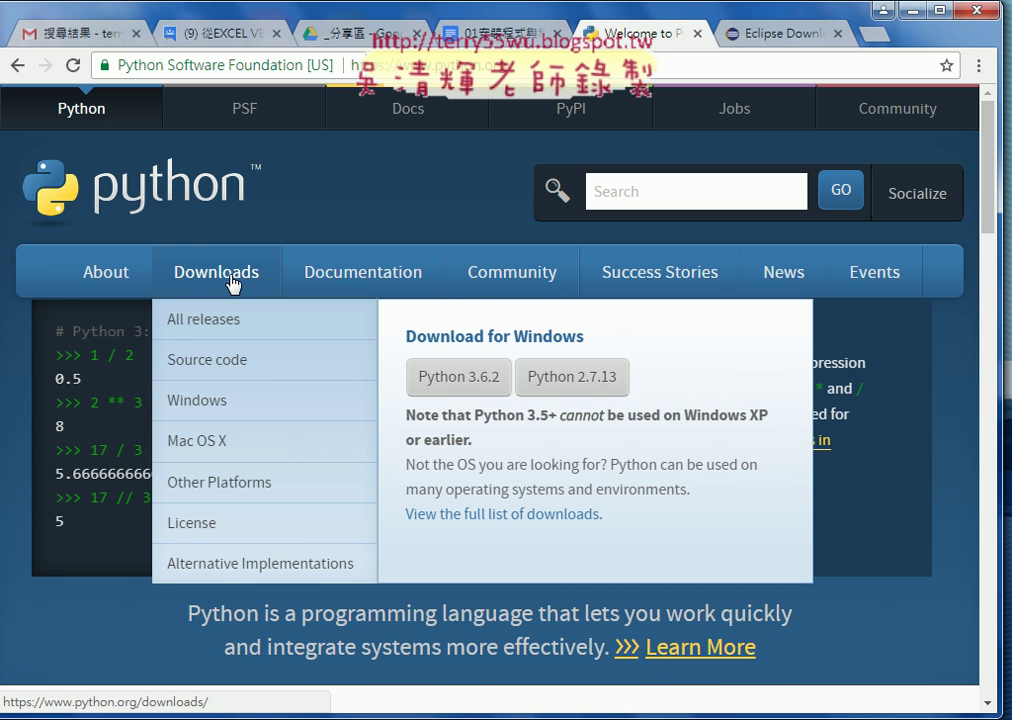
{"action": "mouse_move", "coordinate": [363, 272]}
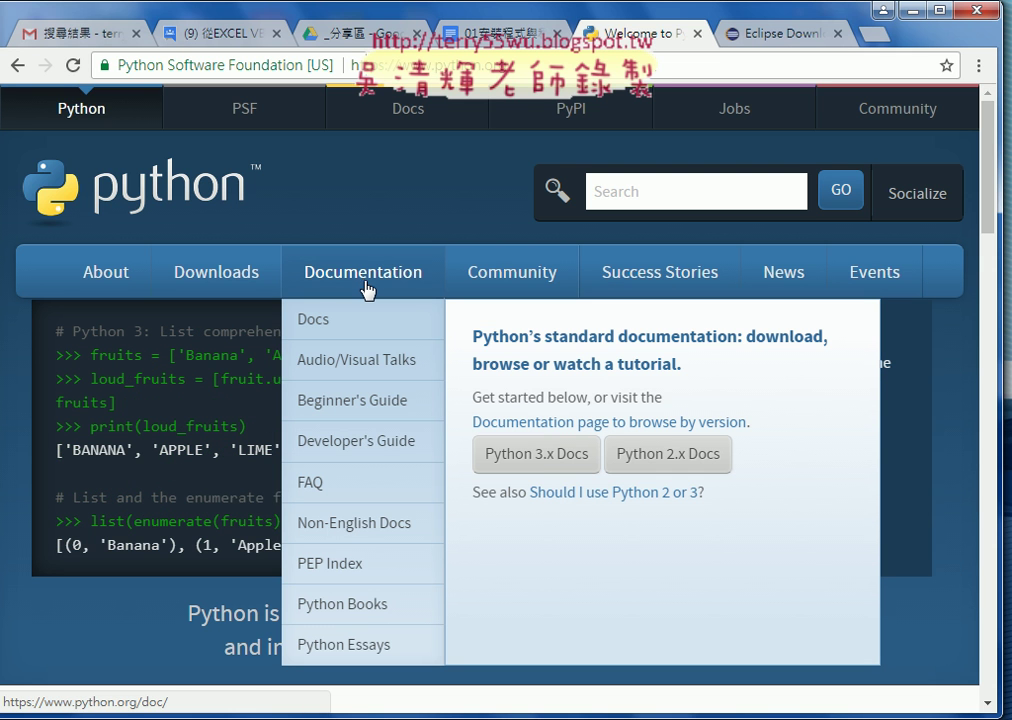
- Open the Python 3 docs link from python.org's Documentation menu to reach the 3.6.2 docs
{"action": "left_click", "coordinate": [547, 456]}
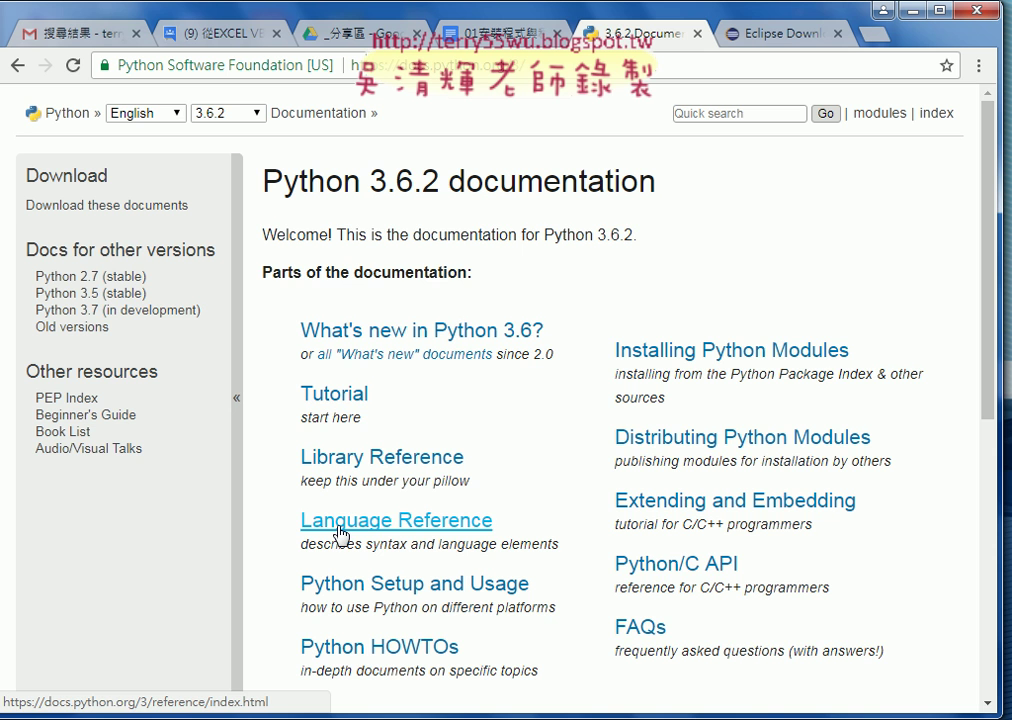
- Open the 3.6.2 Language Reference, browse its chapter list, and check the documentation language dropdown
{"action": "left_click", "coordinate": [340, 535]}
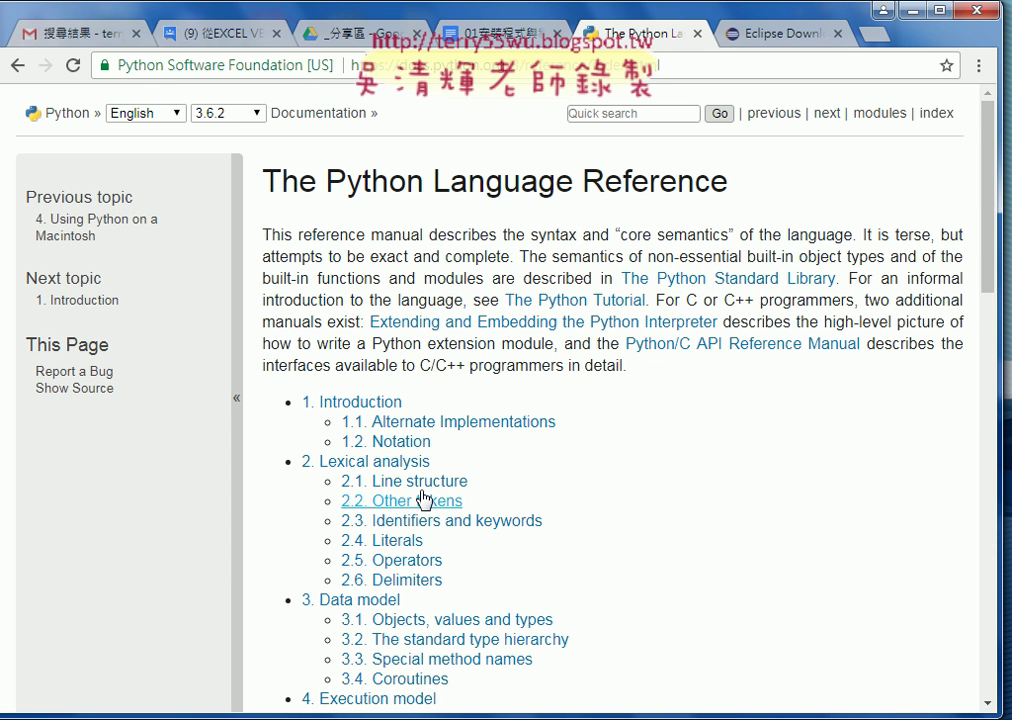
{"action": "scroll", "coordinate": [721, 485], "scroll_direction": "down", "scroll_amount": 2}
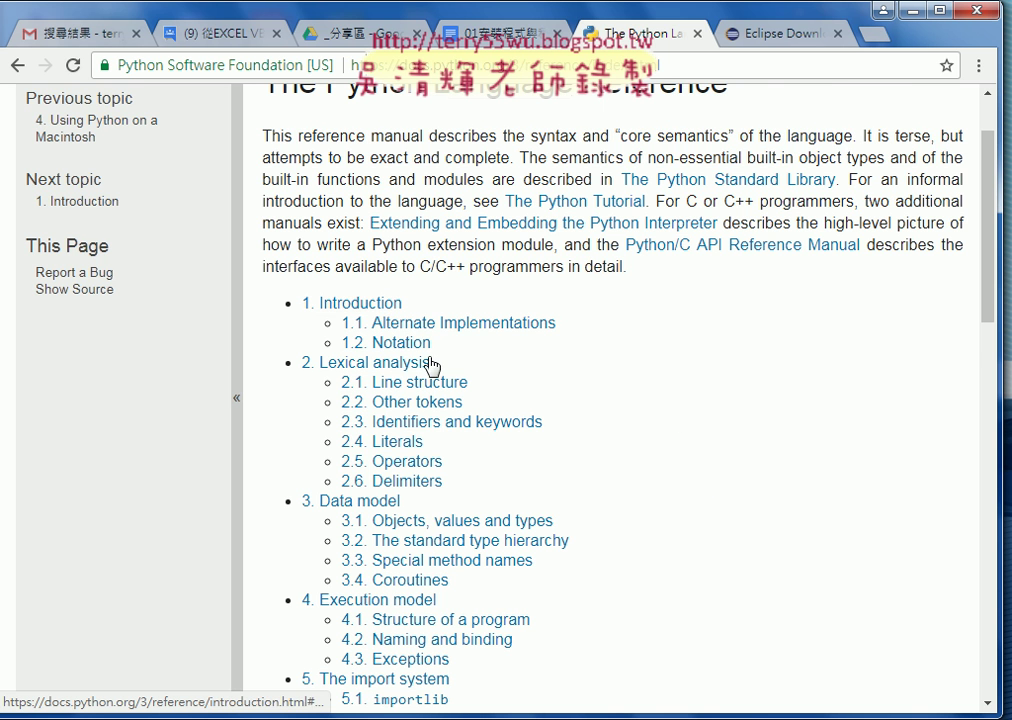
{"action": "scroll", "coordinate": [505, 440], "scroll_direction": "down", "scroll_amount": 2}
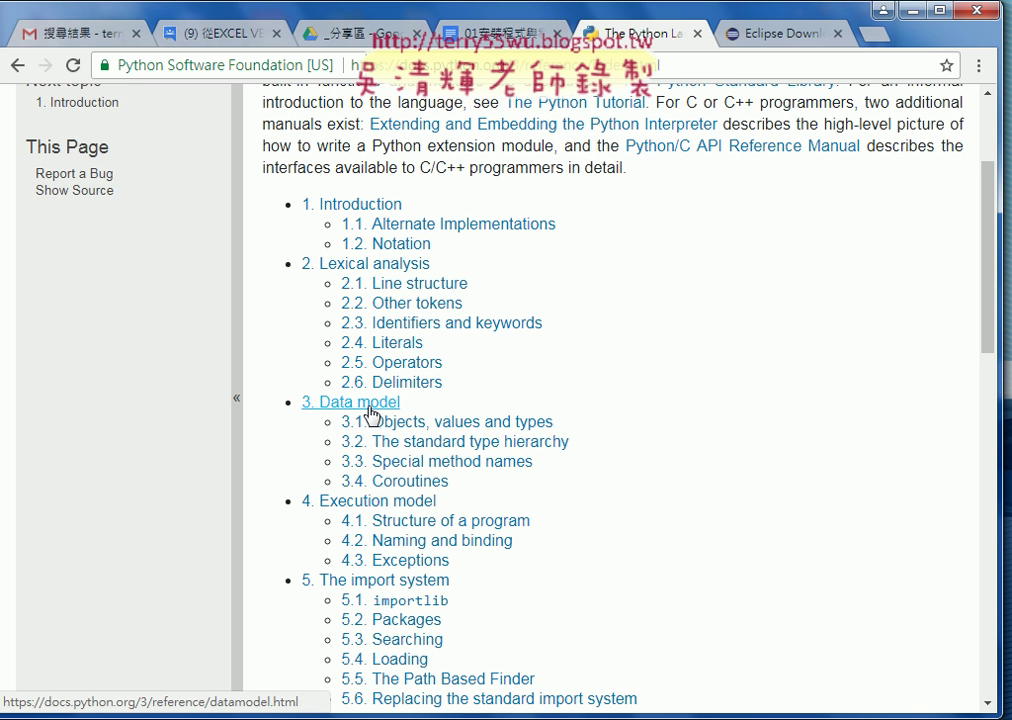
{"action": "scroll", "coordinate": [690, 536], "scroll_direction": "up", "scroll_amount": 2}
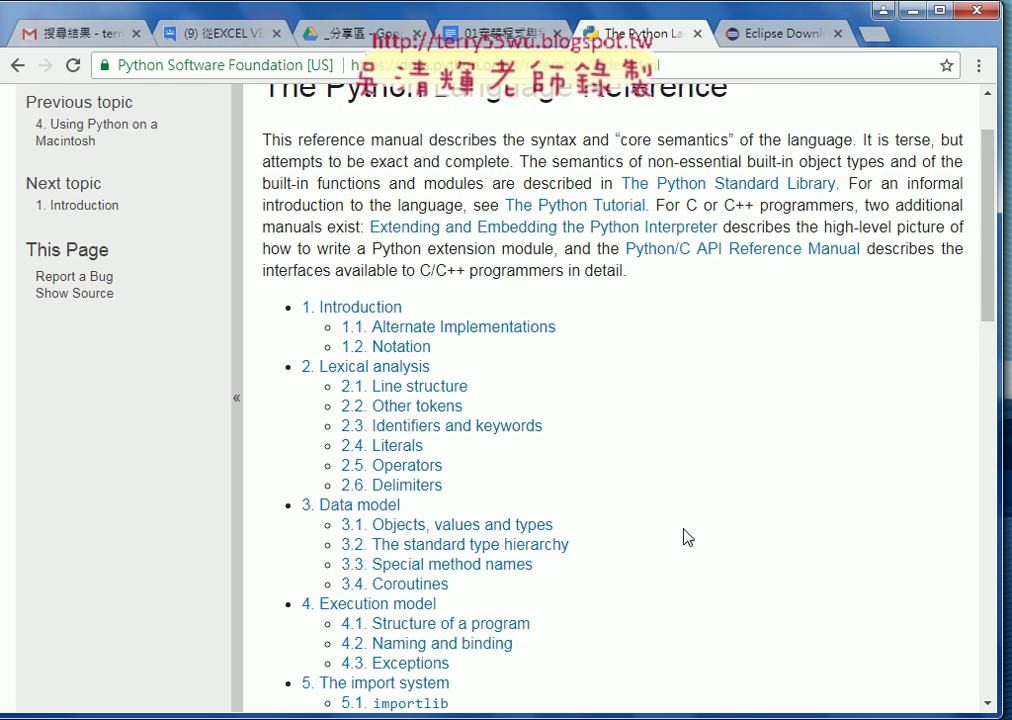
{"action": "scroll", "coordinate": [688, 537], "scroll_direction": "up", "scroll_amount": 2}
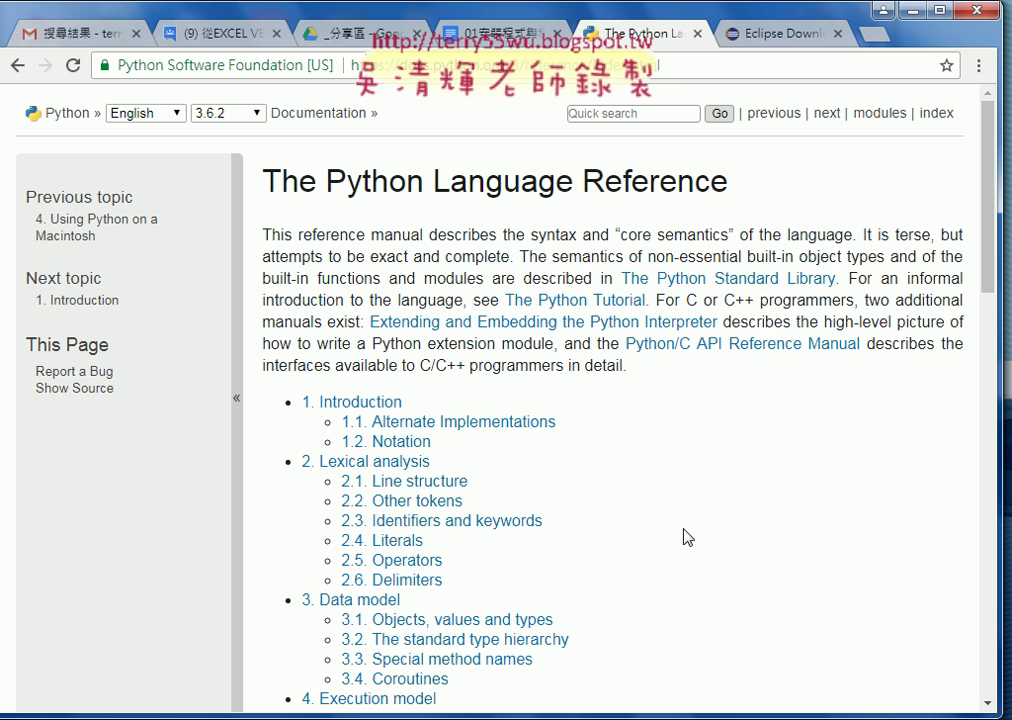
{"action": "left_click", "coordinate": [169, 117]}
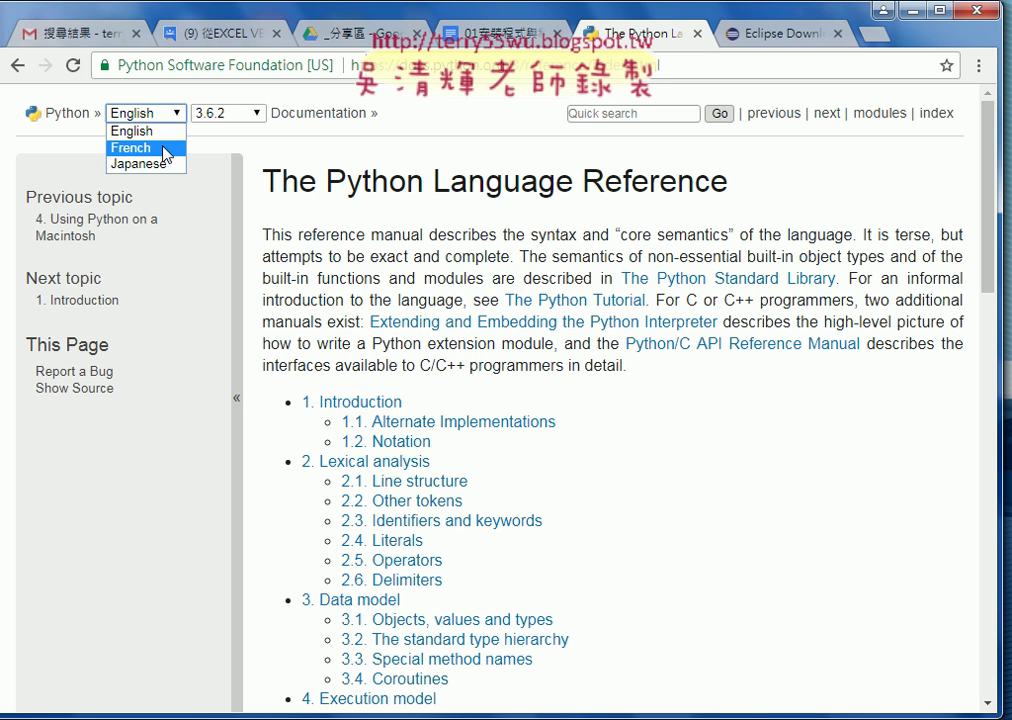
- Translate the Language Reference page into Chinese (Traditional) from the page's context menu
{"action": "right_click", "coordinate": [366, 219]}
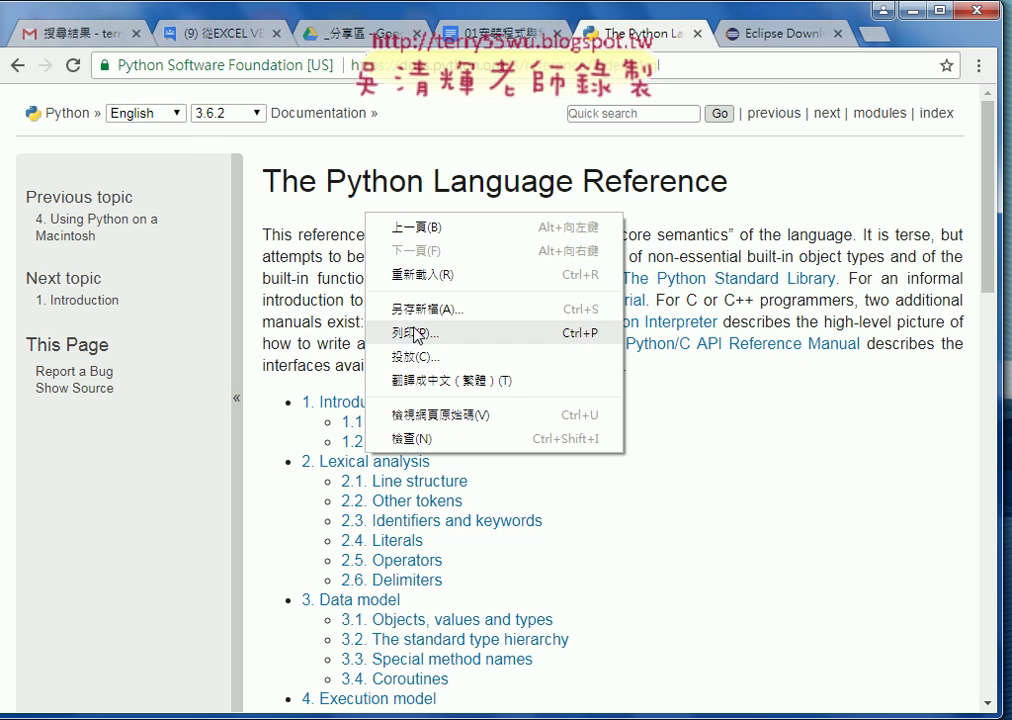
{"action": "left_click", "coordinate": [430, 381]}
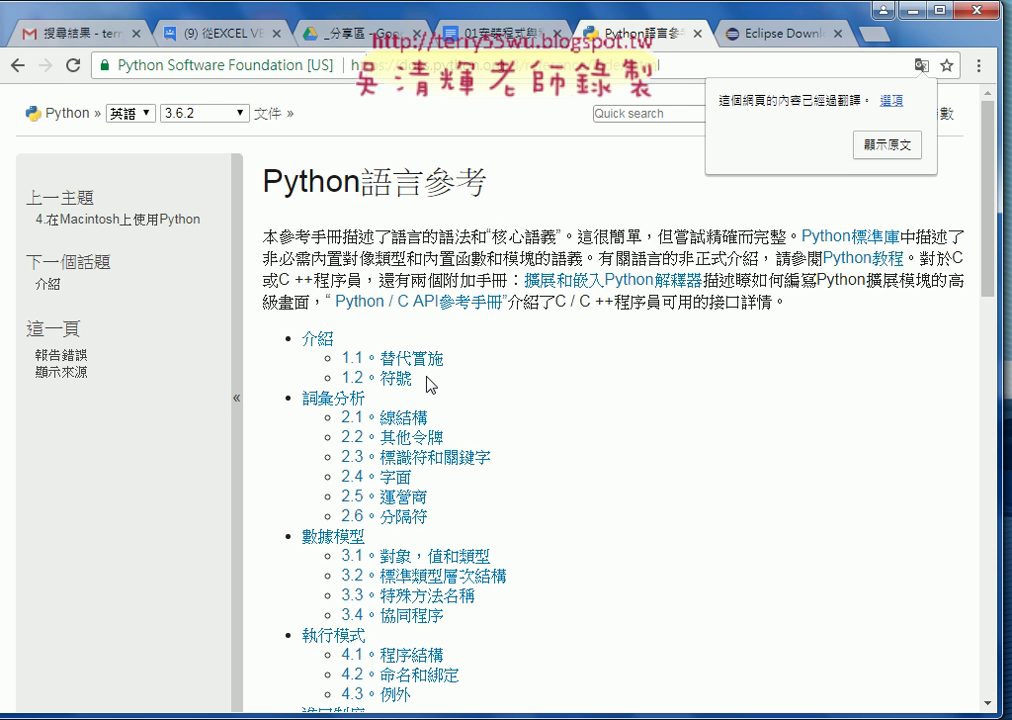
- Go back twice, through the docs index, to the python.org home page, now in Chinese
{"action": "left_click", "coordinate": [15, 70]}
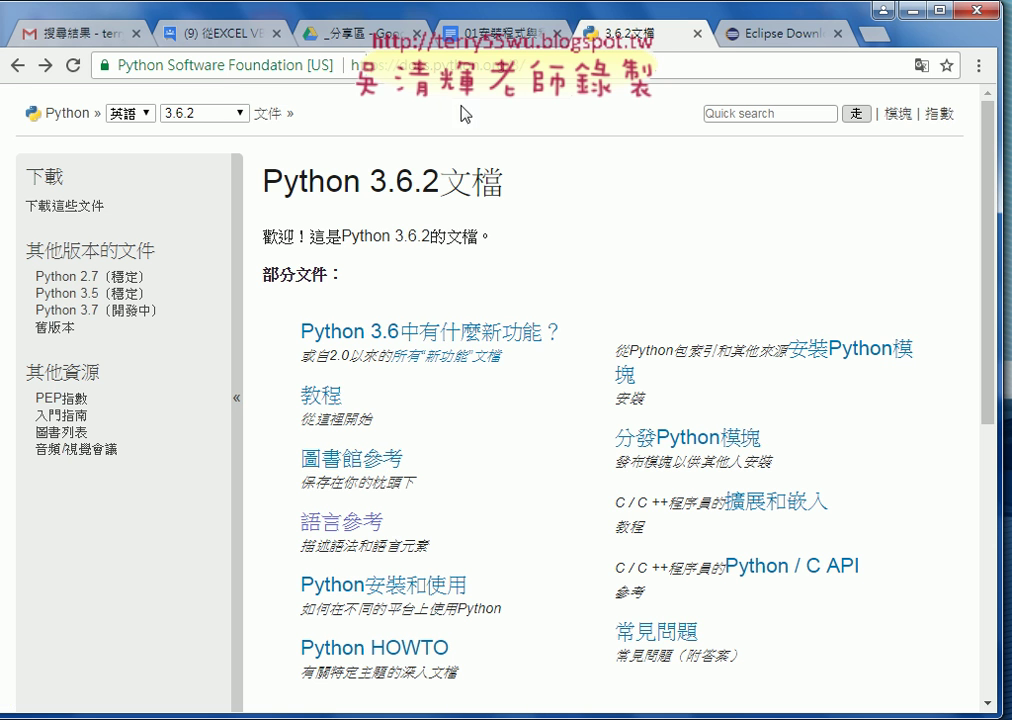
{"action": "left_click", "coordinate": [14, 66]}
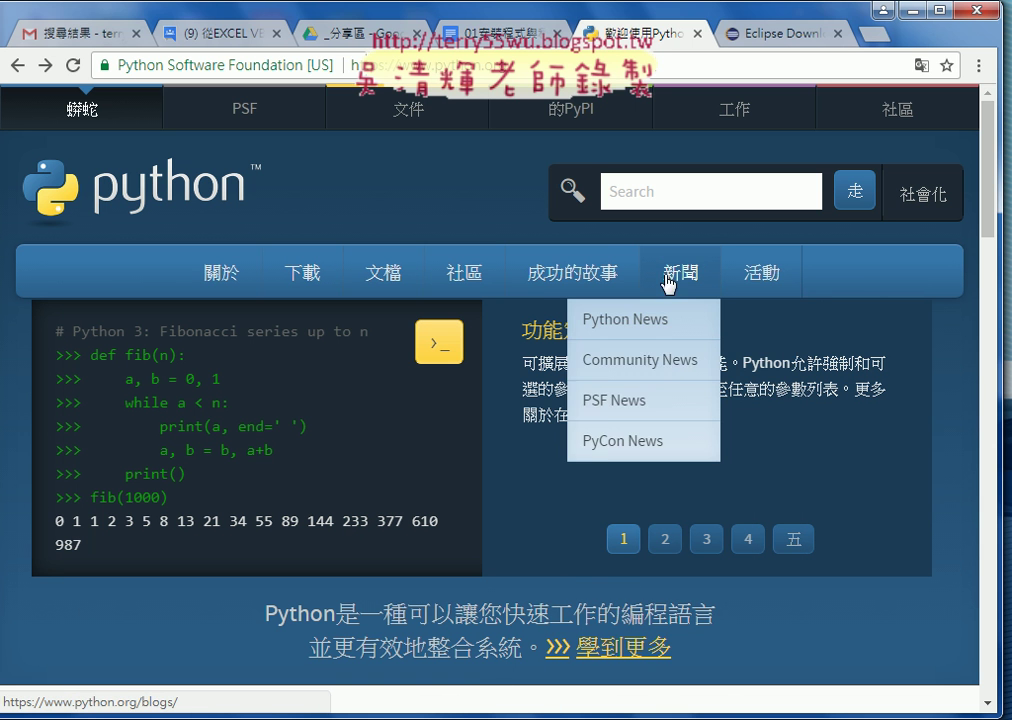
{"action": "mouse_move", "coordinate": [762, 272]}
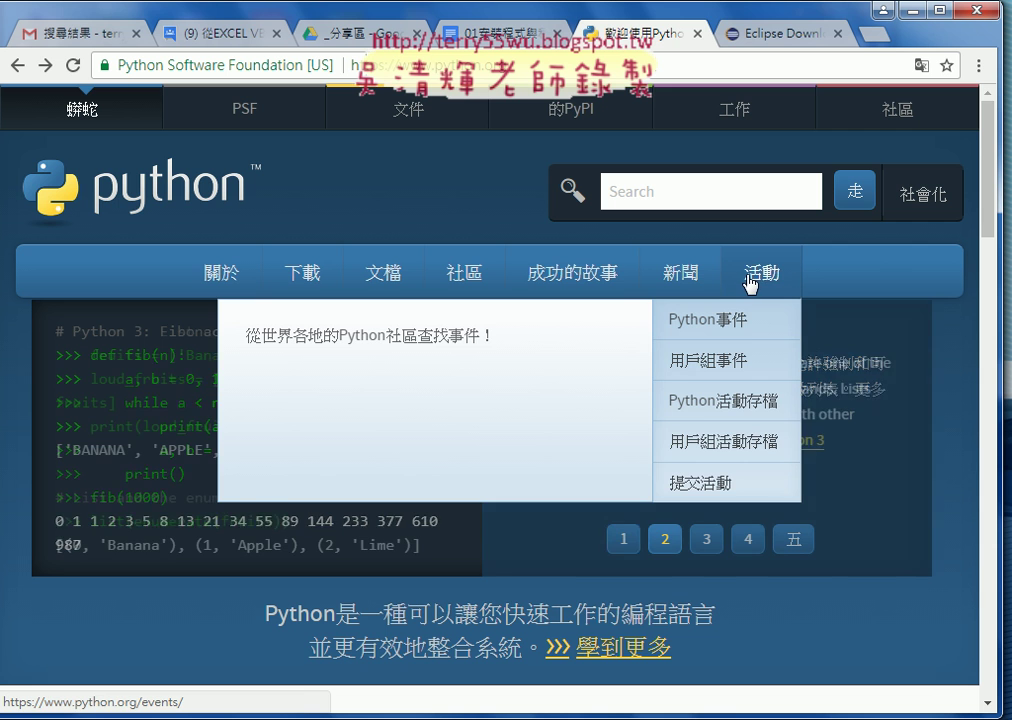
- Return to the Eclipse downloads tab and scroll down to Eclipse IDE for Java Developers
{"action": "left_click", "coordinate": [781, 40]}
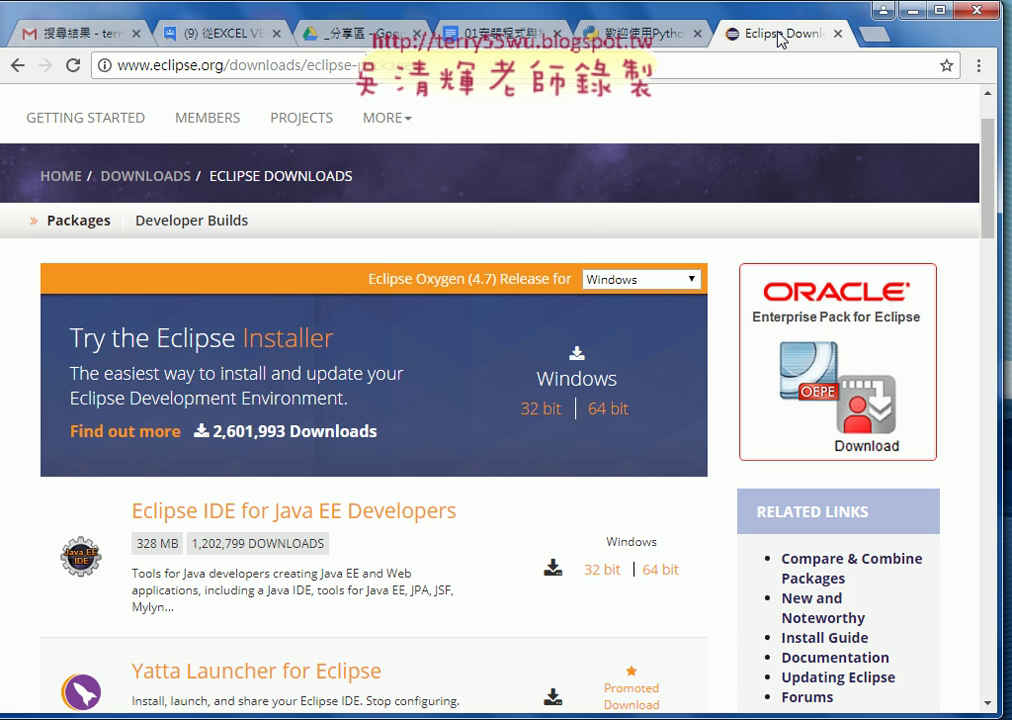
{"action": "left_click", "coordinate": [622, 32]}
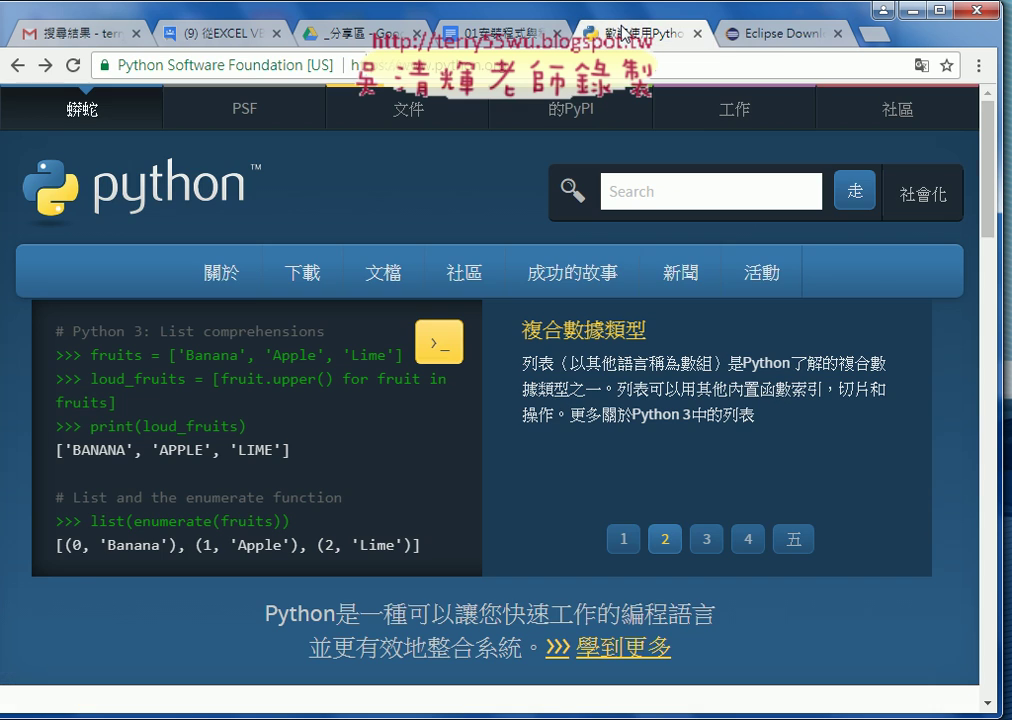
{"action": "left_click", "coordinate": [779, 38]}
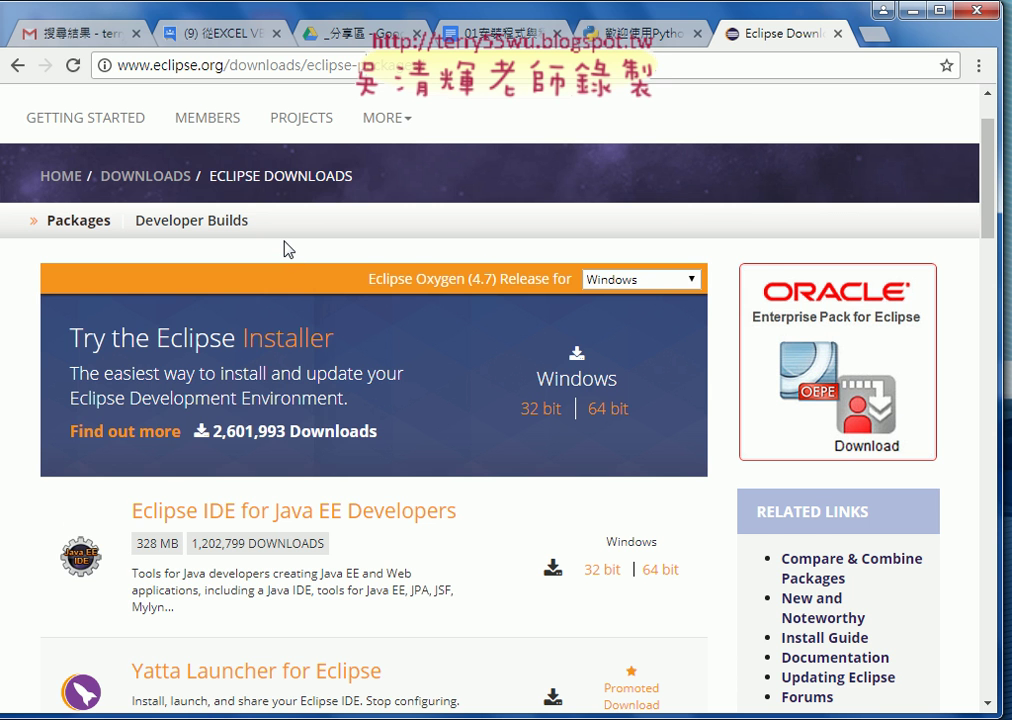
{"action": "scroll", "coordinate": [346, 263], "scroll_direction": "down", "scroll_amount": 4}
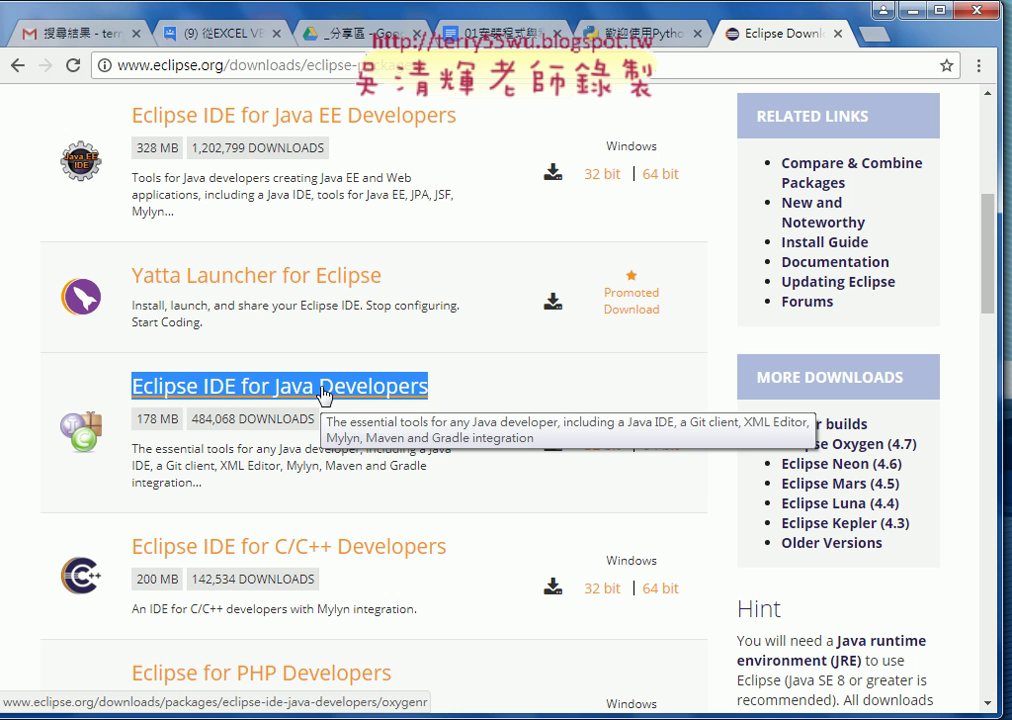
{"action": "left_click", "coordinate": [483, 391]}
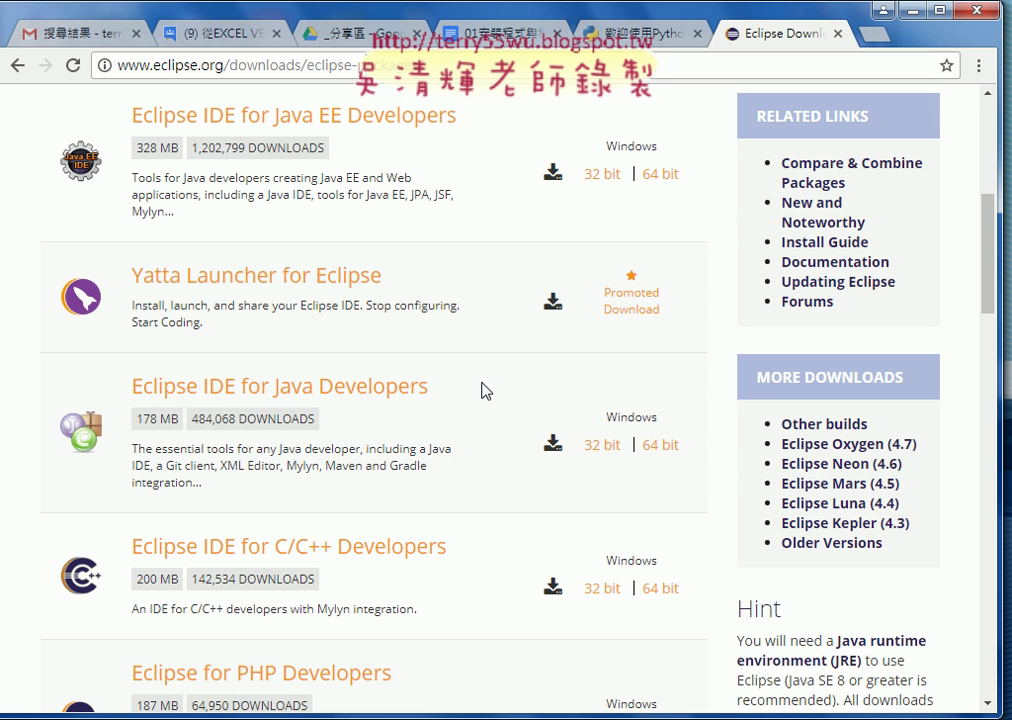
- Scroll further down the packages list and highlight 'PHP Developers' in a package title
{"action": "scroll", "coordinate": [483, 391], "scroll_direction": "down", "scroll_amount": 2}
{"action": "scroll", "coordinate": [486, 391], "scroll_direction": "down", "scroll_amount": 1}
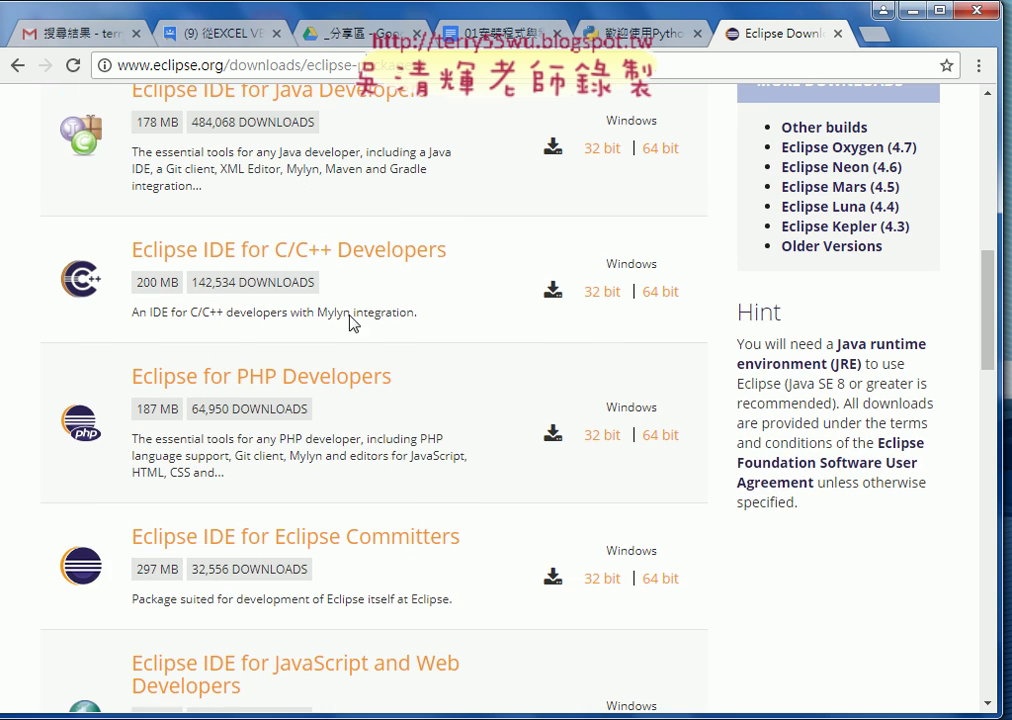
{"action": "scroll", "coordinate": [316, 258], "scroll_direction": "down", "scroll_amount": 1}
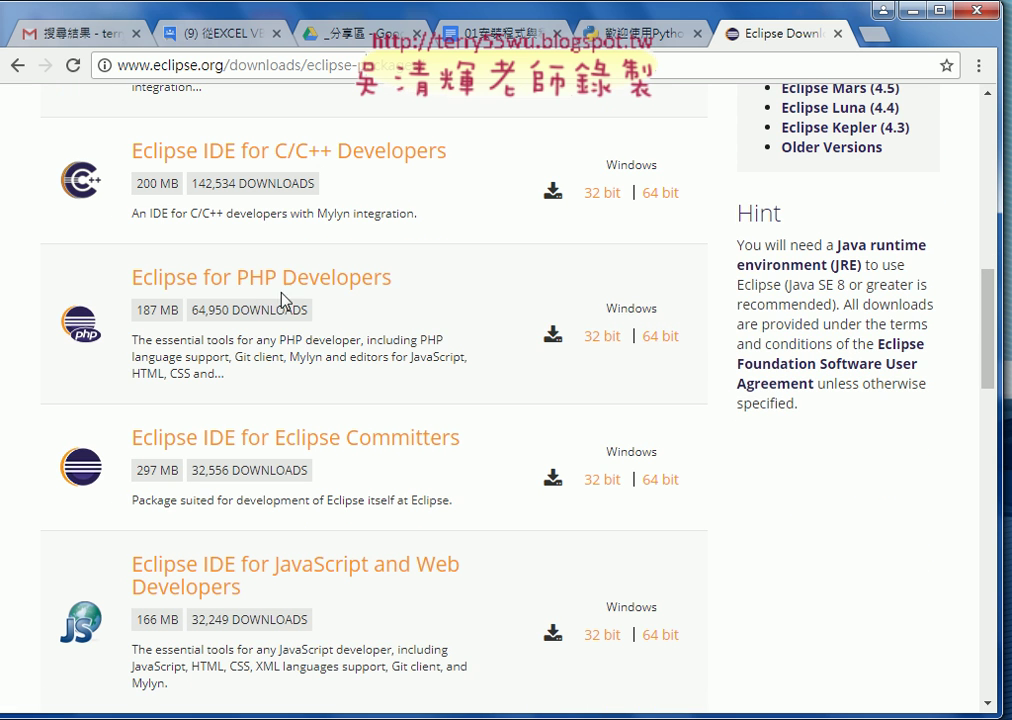
{"action": "left_click_drag", "start_coordinate": [427, 289], "coordinate": [238, 286]}
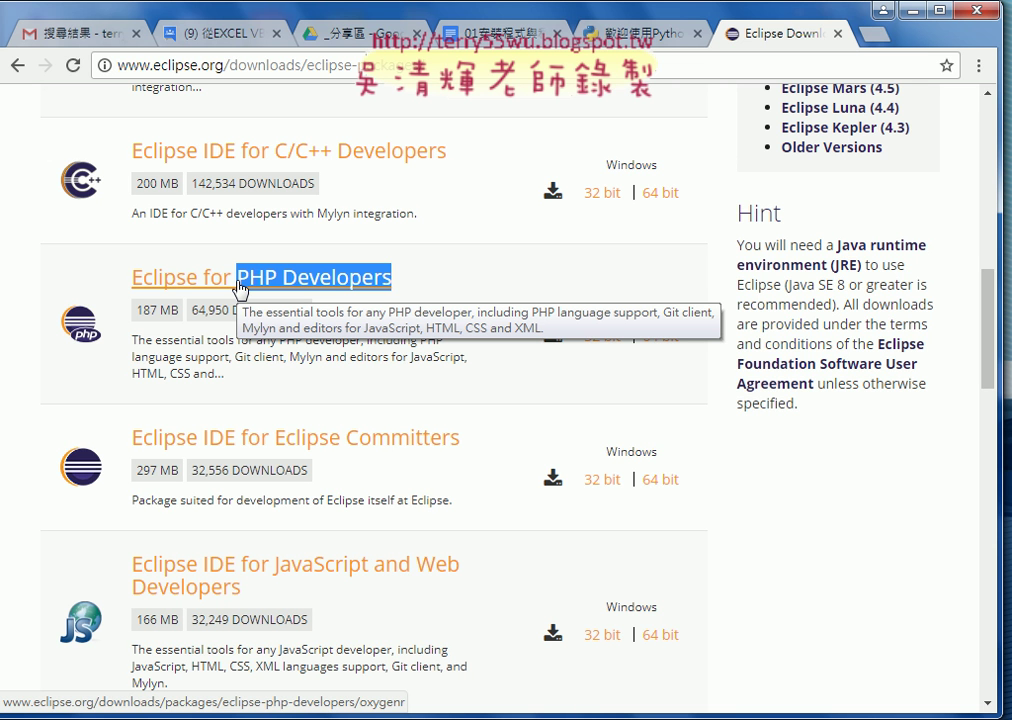
- Scroll to the bottom of the Eclipse packages list, then return to the Python welcome page
{"action": "scroll", "coordinate": [504, 445], "scroll_direction": "down", "scroll_amount": 2}
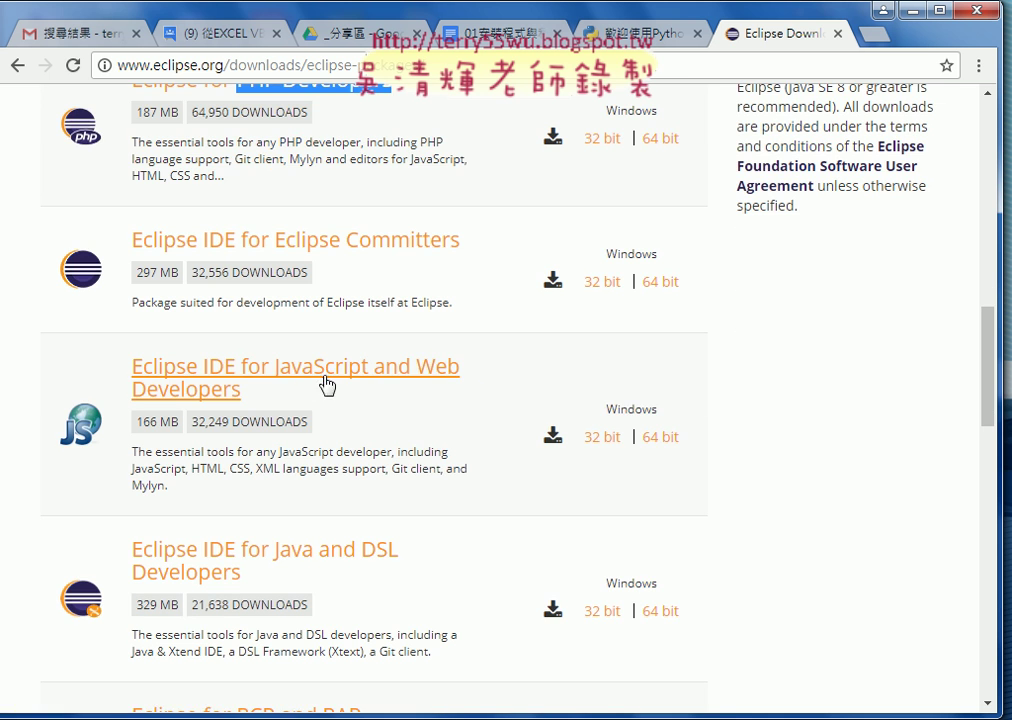
{"action": "scroll", "coordinate": [360, 418], "scroll_direction": "down", "scroll_amount": 1}
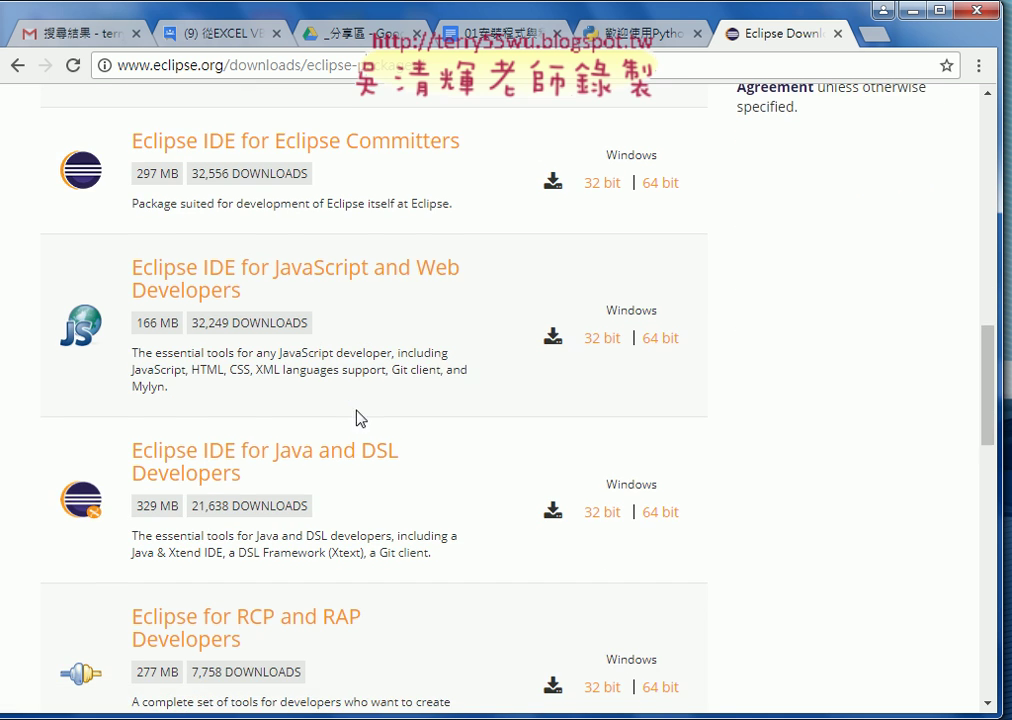
{"action": "scroll", "coordinate": [366, 515], "scroll_direction": "down", "scroll_amount": 2}
{"action": "scroll", "coordinate": [402, 527], "scroll_direction": "down", "scroll_amount": 1}
{"action": "scroll", "coordinate": [405, 536], "scroll_direction": "down", "scroll_amount": 1}
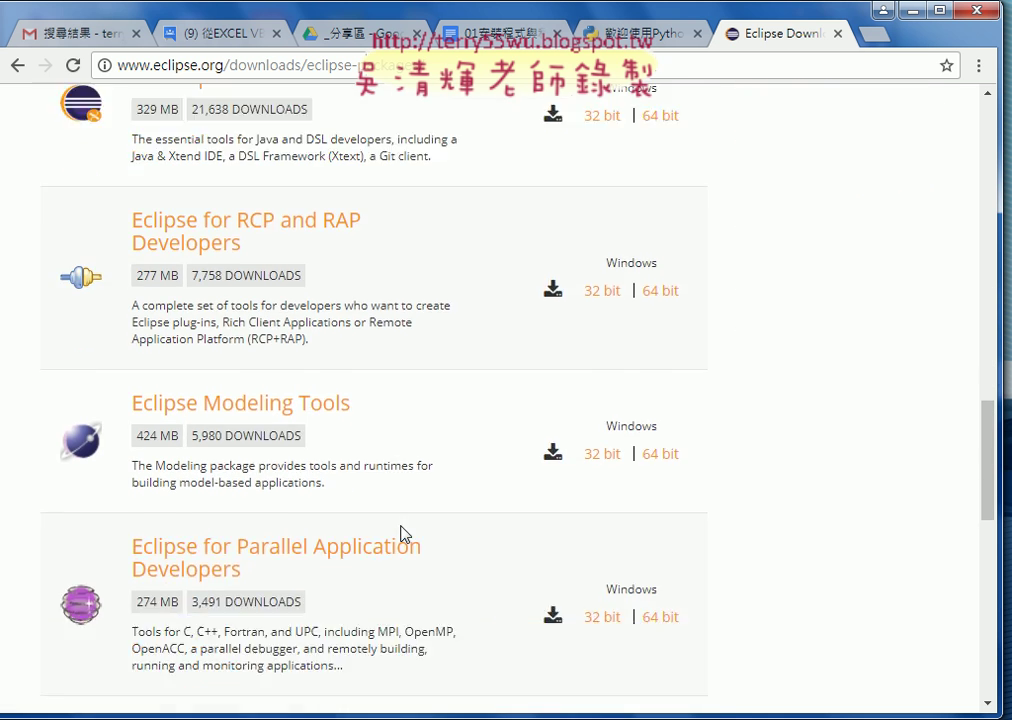
{"action": "scroll", "coordinate": [403, 528], "scroll_direction": "down", "scroll_amount": 1}
{"action": "scroll", "coordinate": [402, 524], "scroll_direction": "down", "scroll_amount": 2}
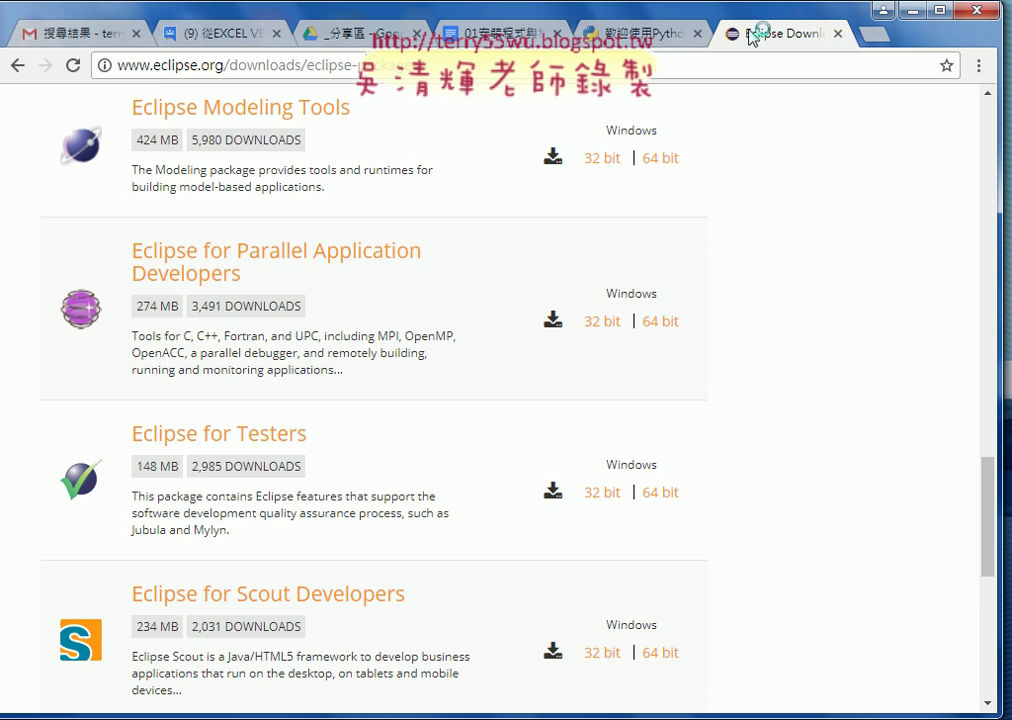
{"action": "left_click", "coordinate": [630, 33]}
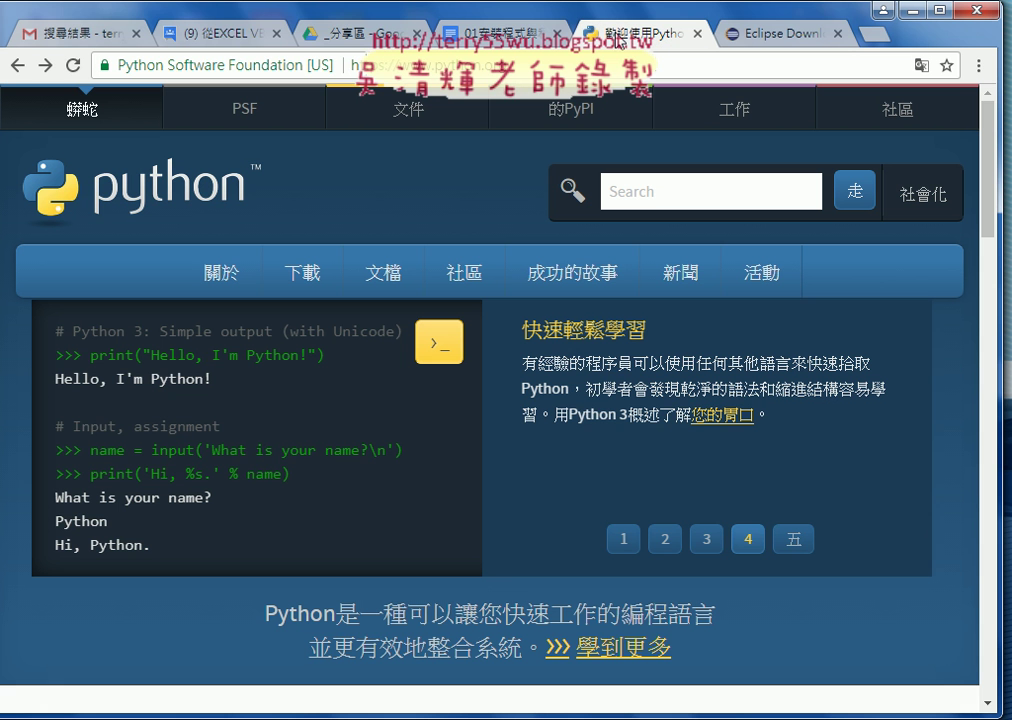
- Open the Drive course-forum document and follow its labor_python_2017 link into a new tab
{"action": "left_click", "coordinate": [330, 33]}
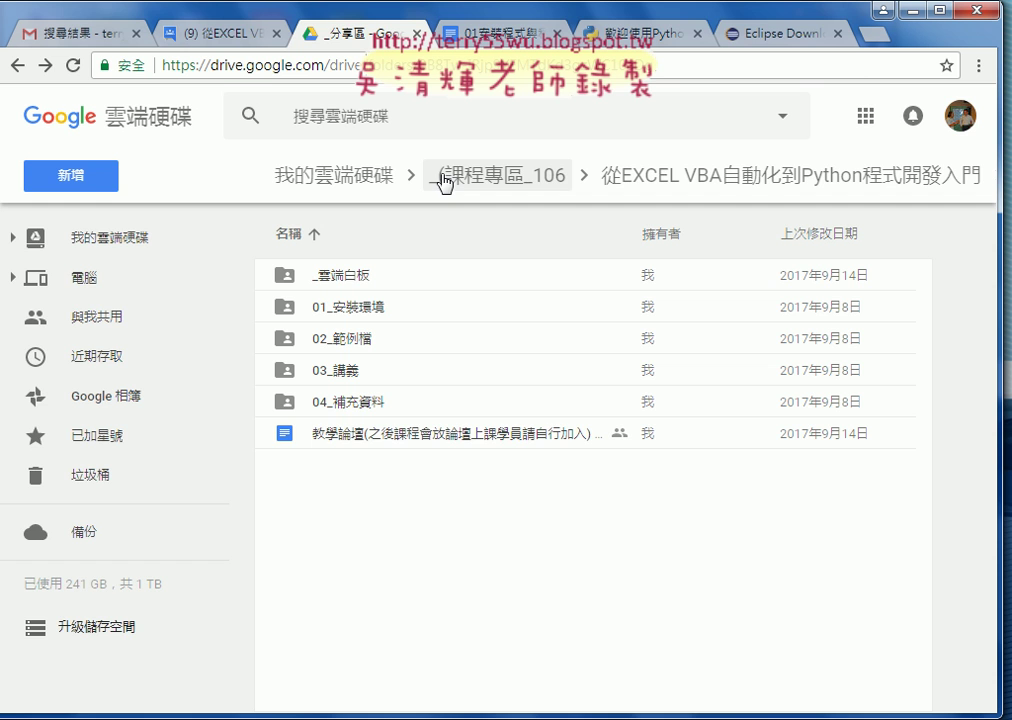
{"action": "double_click", "coordinate": [419, 437]}
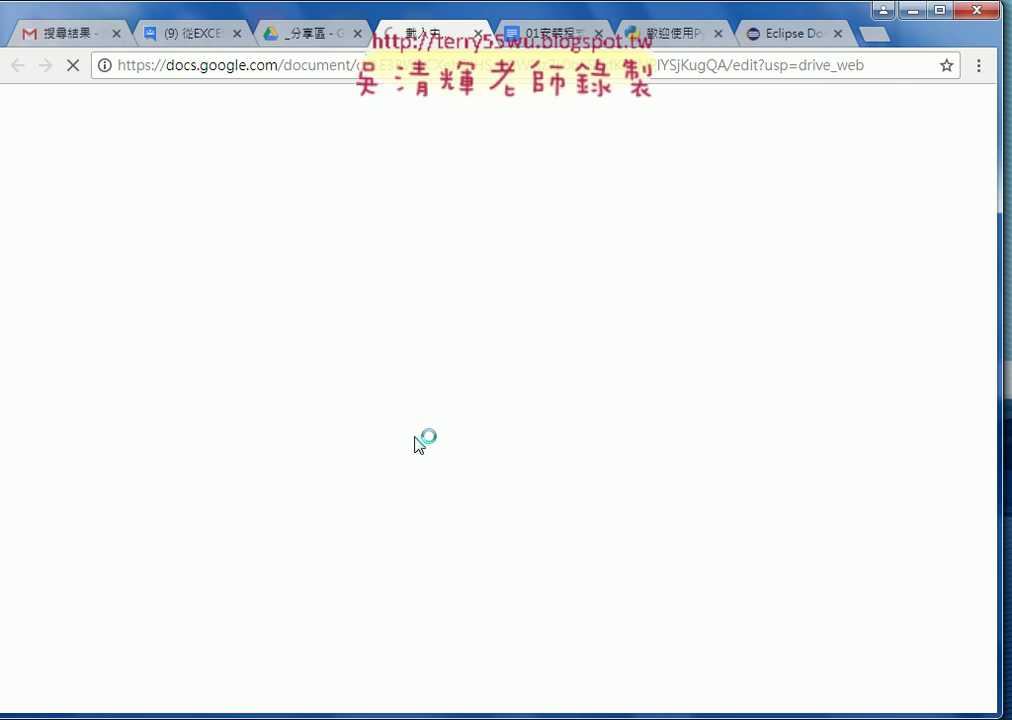
{"action": "left_click", "coordinate": [305, 30]}
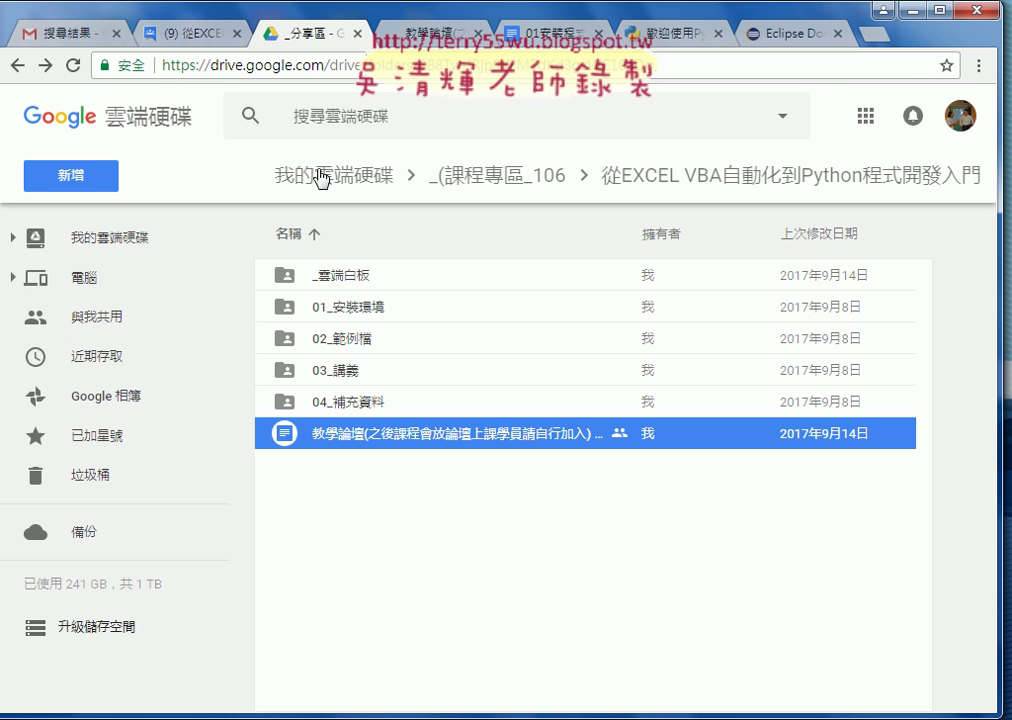
{"action": "left_click", "coordinate": [403, 28]}
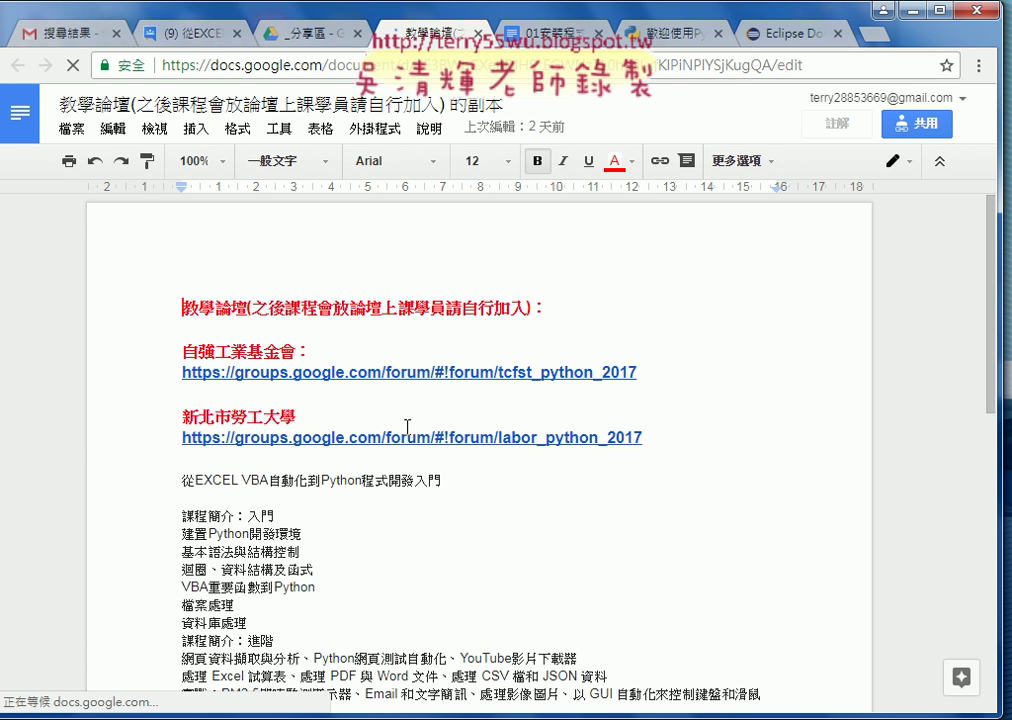
{"action": "left_click", "coordinate": [410, 438]}
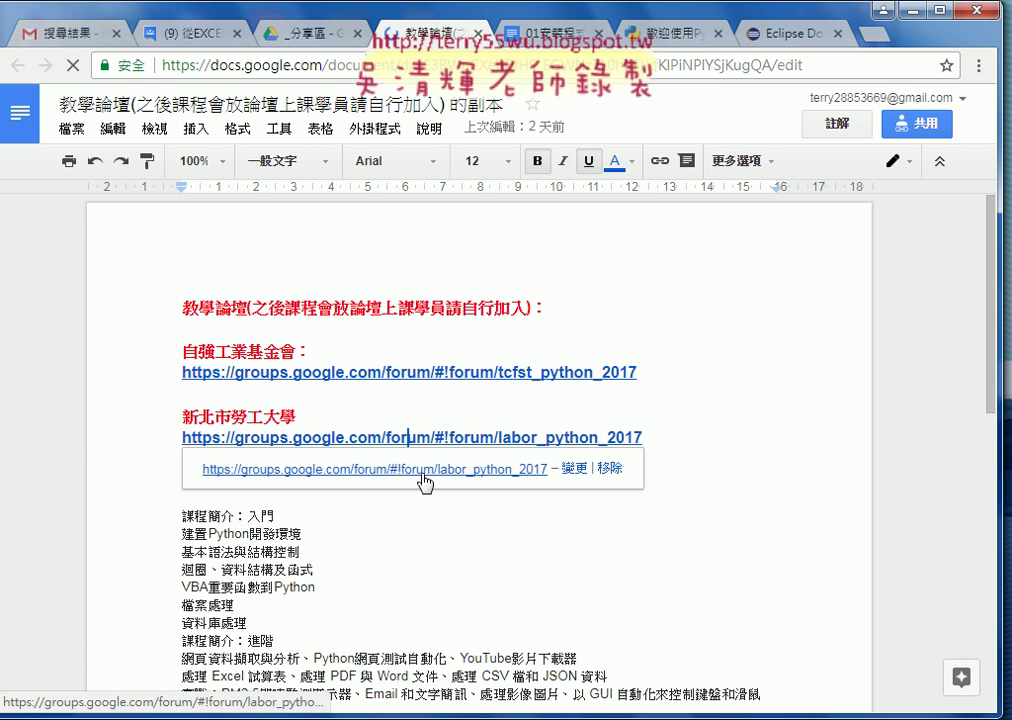
{"action": "left_click", "coordinate": [424, 484]}
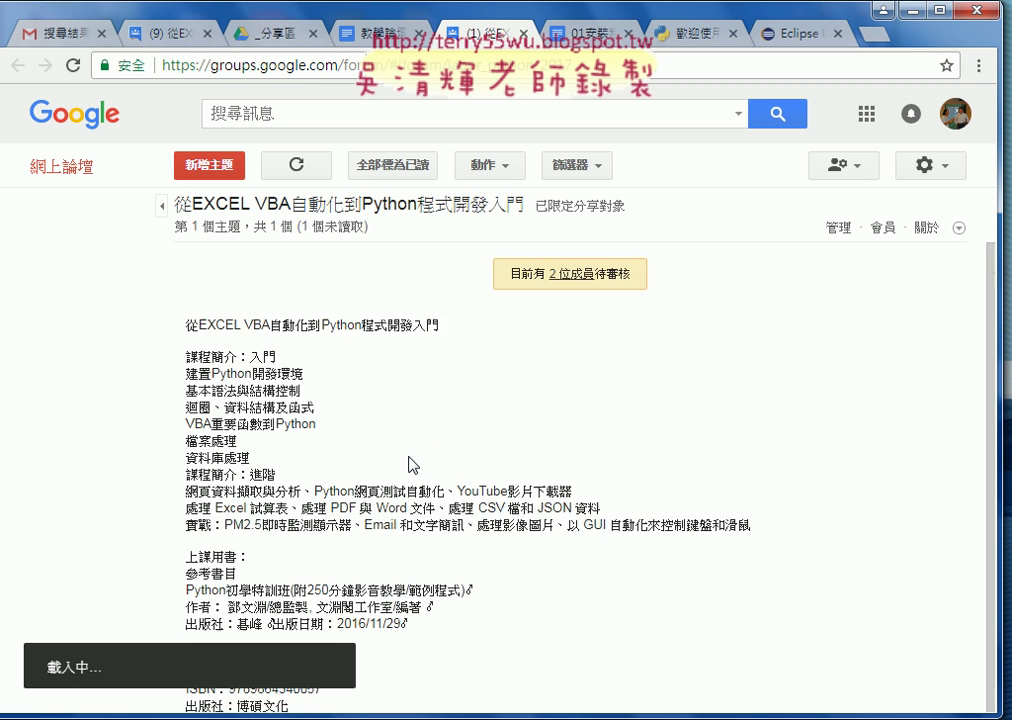
- View the '2 位成員待審核' list, highlight both pending members' names, and return to the group page
{"action": "scroll", "coordinate": [502, 402], "scroll_direction": "down", "scroll_amount": 1}
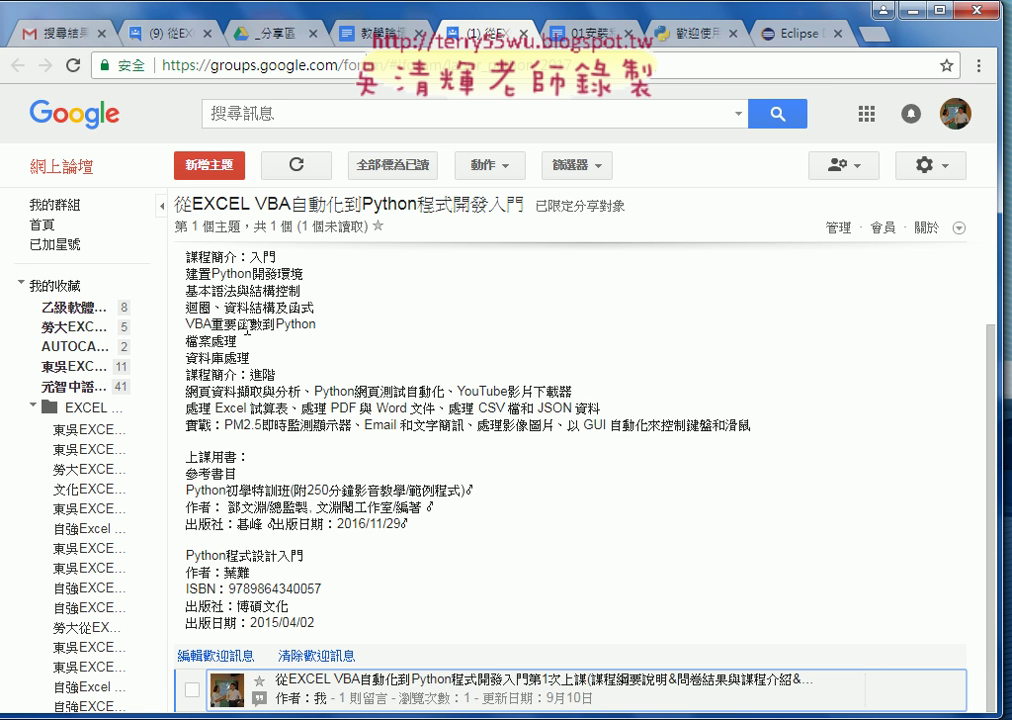
{"action": "scroll", "coordinate": [395, 355], "scroll_direction": "up", "scroll_amount": 2}
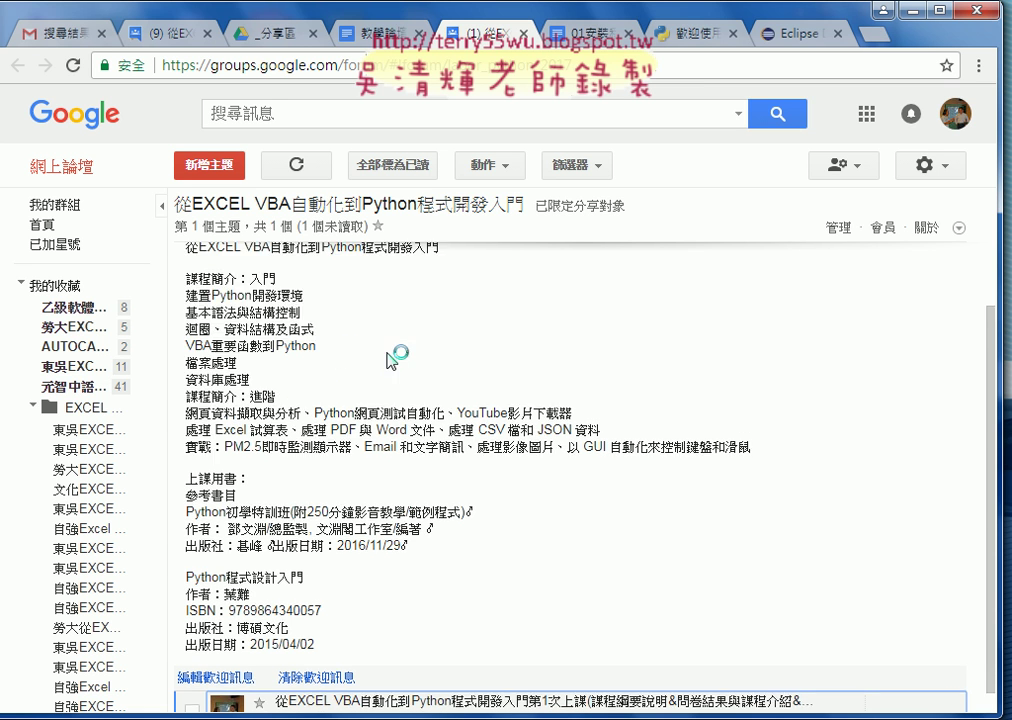
{"action": "left_click", "coordinate": [563, 284]}
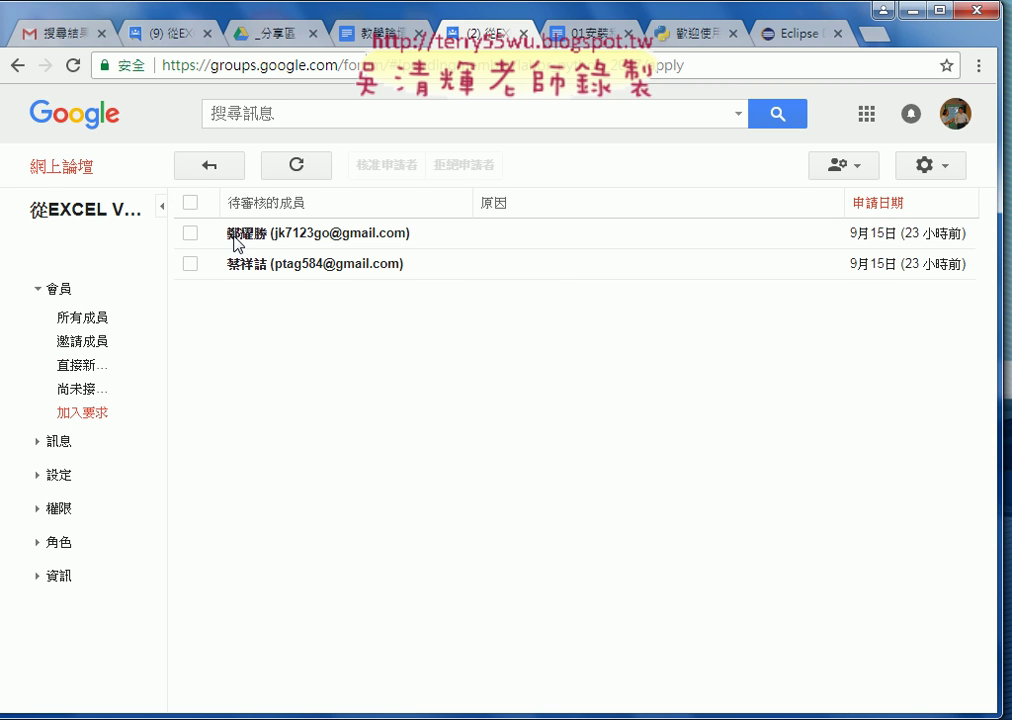
{"action": "left_click_drag", "start_coordinate": [227, 233], "coordinate": [265, 242]}
{"action": "left_click_drag", "start_coordinate": [229, 266], "coordinate": [265, 270]}
{"action": "mouse_move", "coordinate": [247, 264]}
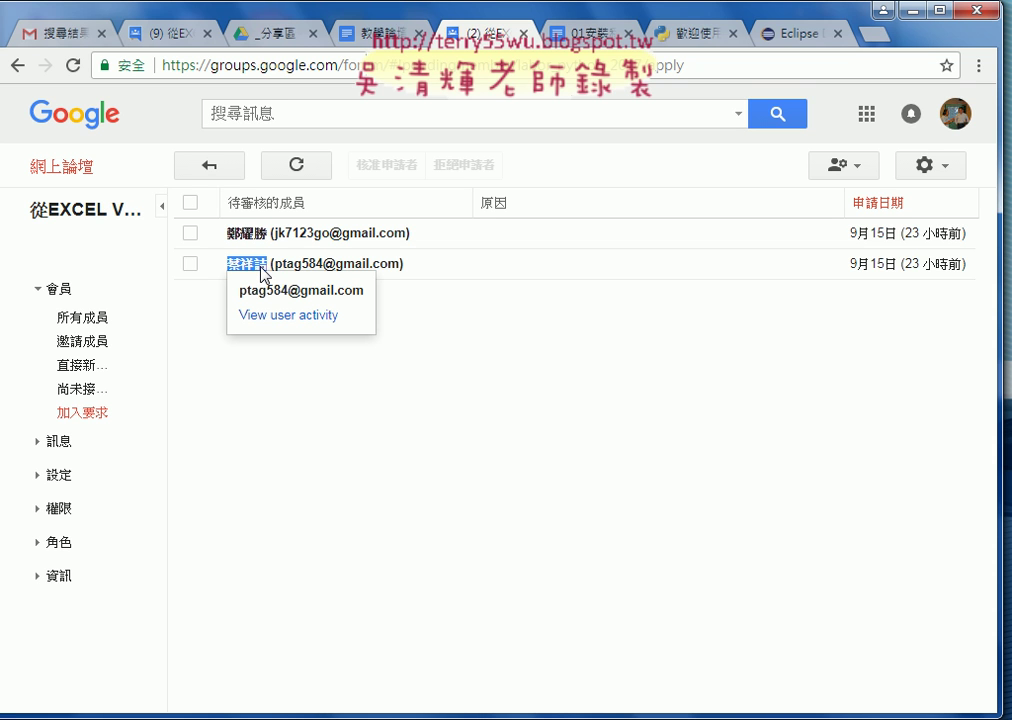
{"action": "left_click", "coordinate": [17, 66]}
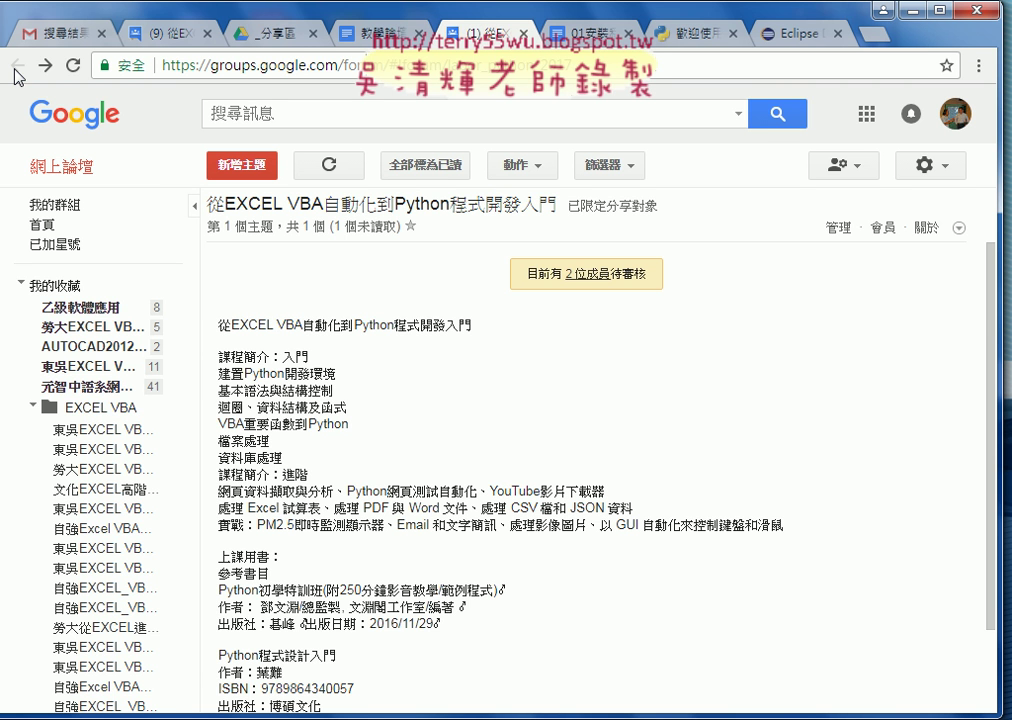
- Open the first-lesson topic and its 完整影音 YouTube playlist link
{"action": "scroll", "coordinate": [592, 500], "scroll_direction": "down", "scroll_amount": 2}
{"action": "left_click", "coordinate": [592, 675]}
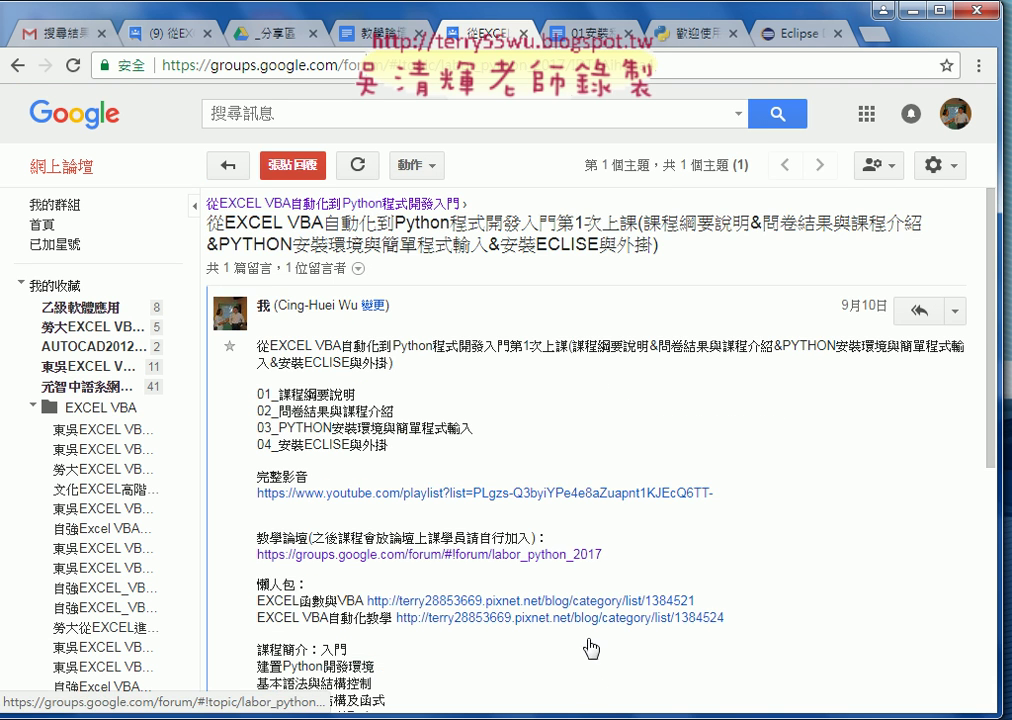
{"action": "left_click", "coordinate": [466, 493]}
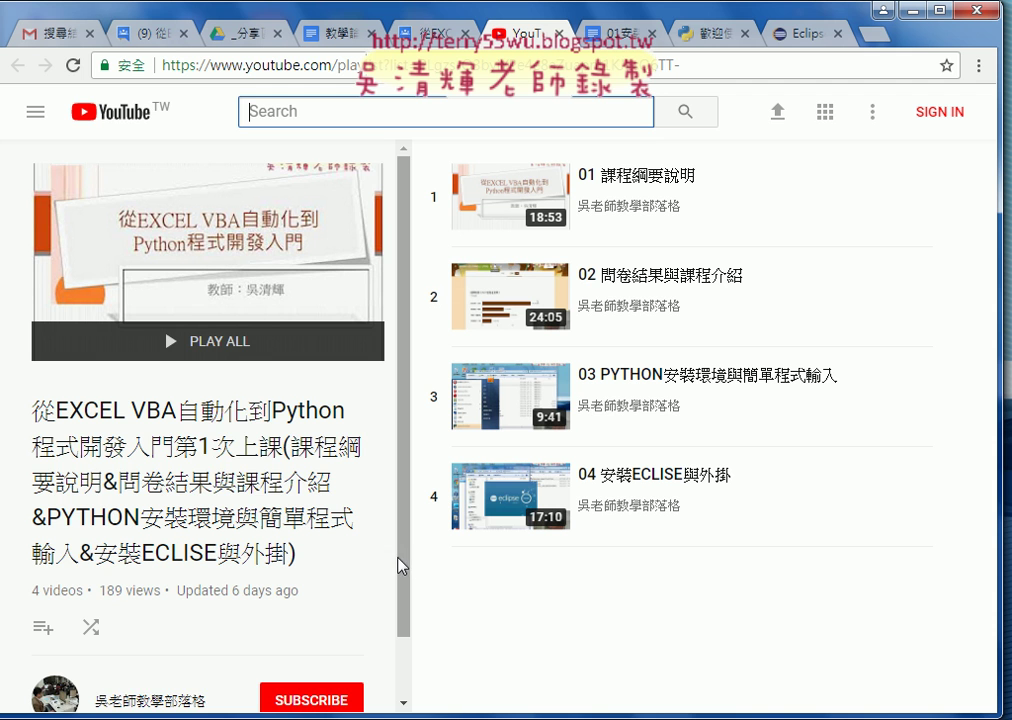
- Scroll the four-video playlist, highlight its 189 view count, and return to the Google Groups post
{"action": "left_click_drag", "start_coordinate": [402, 566], "coordinate": [406, 650]}
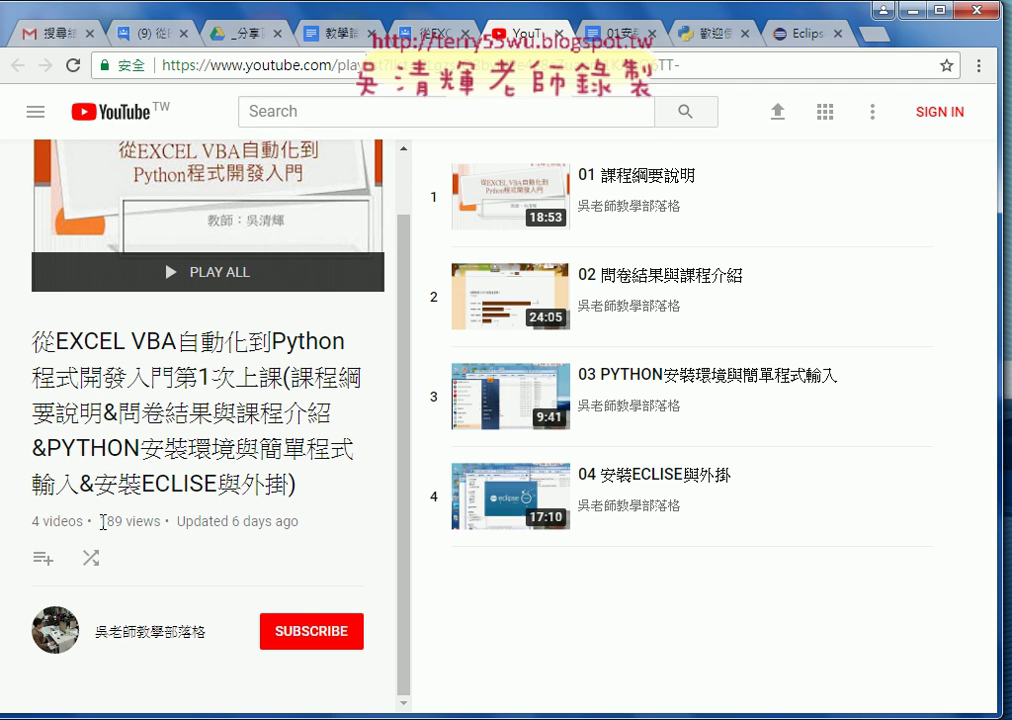
{"action": "left_click_drag", "start_coordinate": [103, 521], "coordinate": [124, 520]}
{"action": "left_click", "coordinate": [430, 32]}
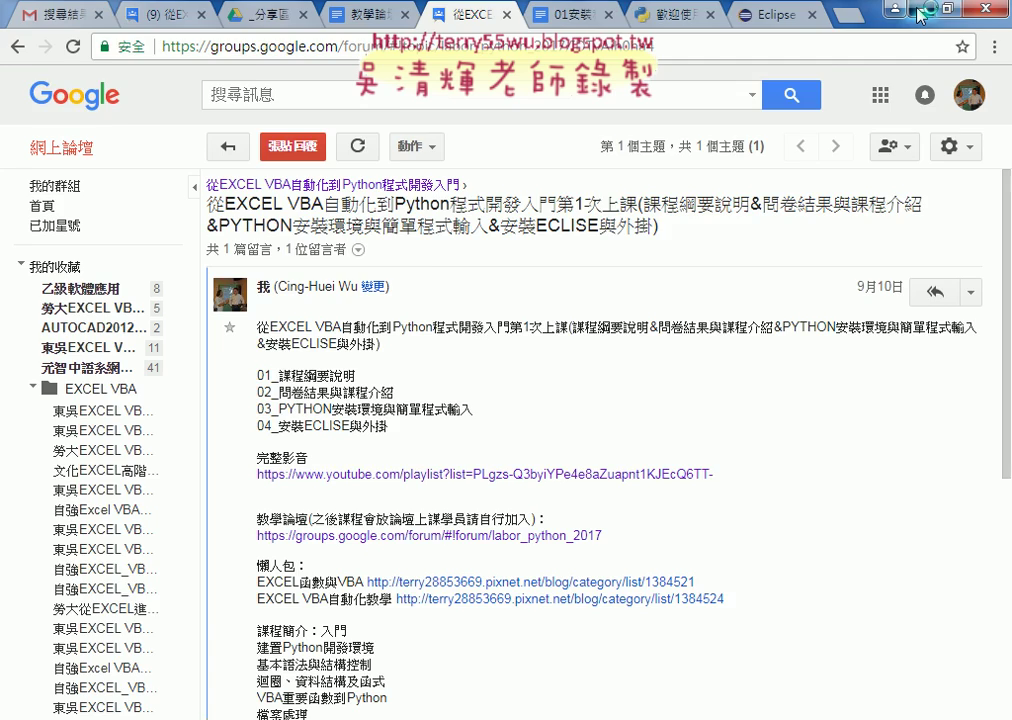
- Open the 01_安裝環境 Drive folder and try previewing eclipse_python27_TW(懶人包).zip, then minimise Chrome
{"action": "left_click", "coordinate": [915, 12]}
{"action": "left_click_drag", "start_coordinate": [652, 26], "coordinate": [733, 34]}
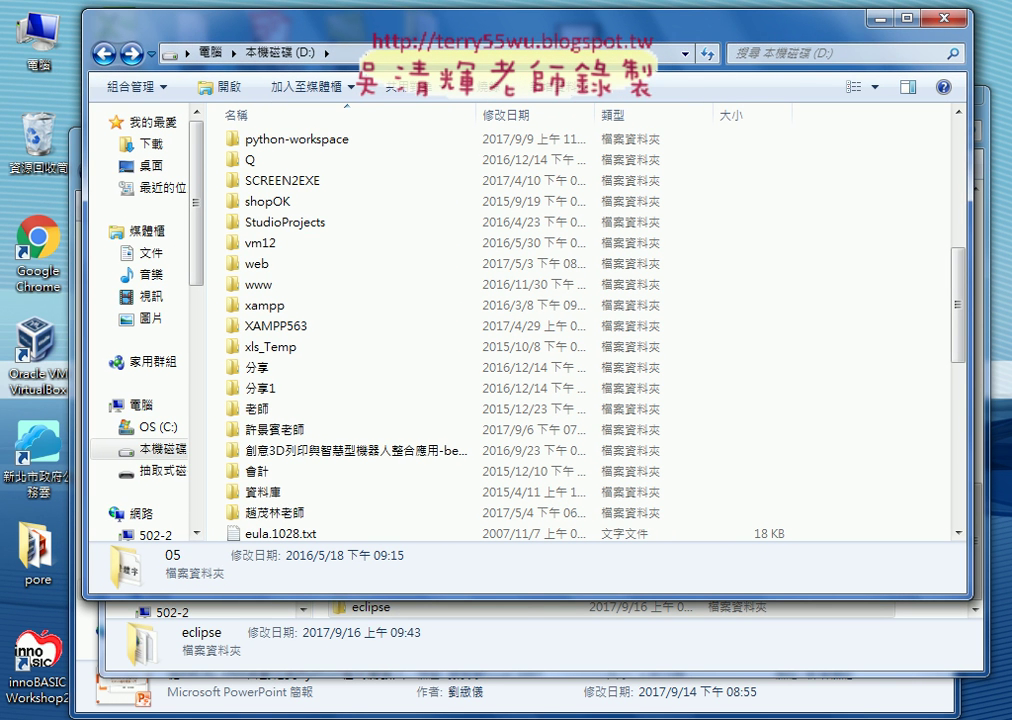
{"action": "left_click", "coordinate": [411, 662]}
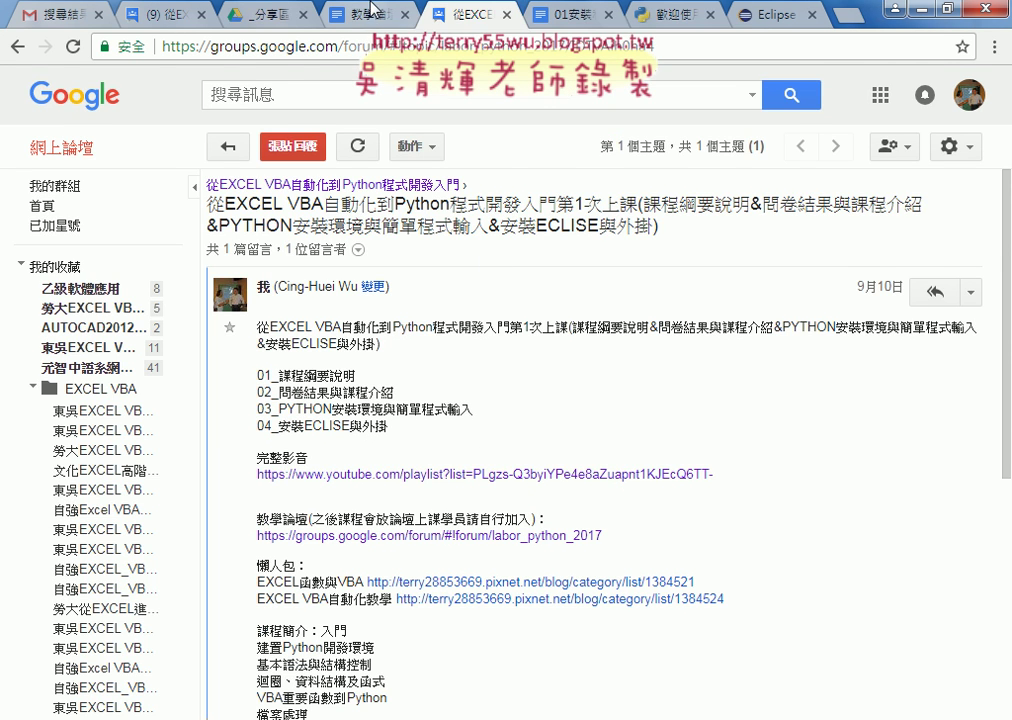
{"action": "left_click", "coordinate": [266, 14]}
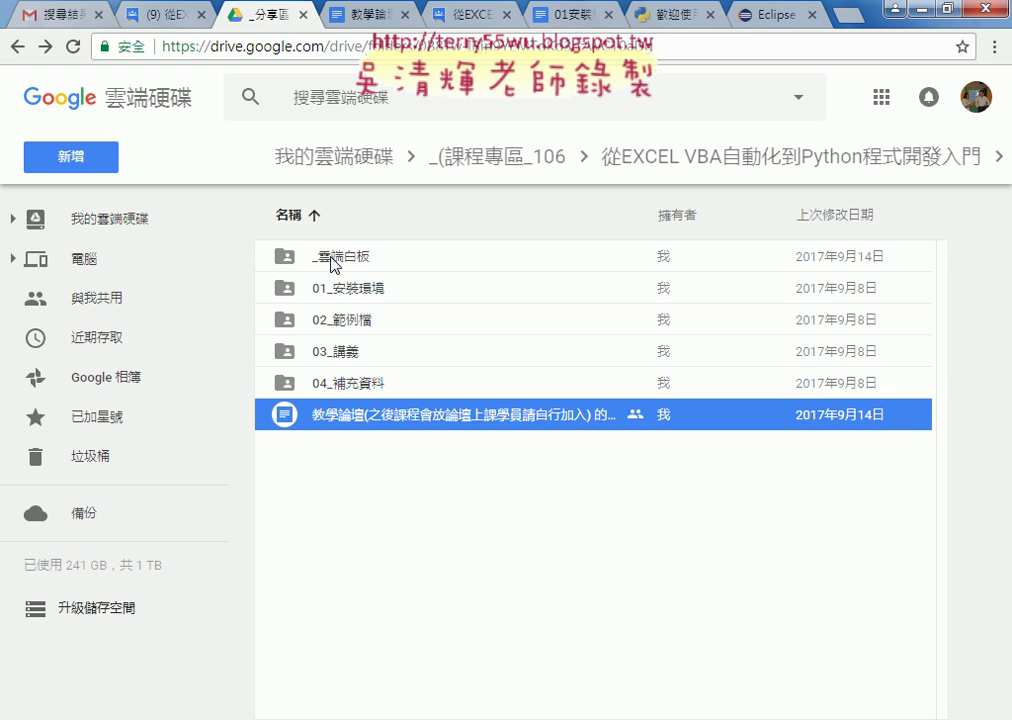
{"action": "double_click", "coordinate": [361, 299]}
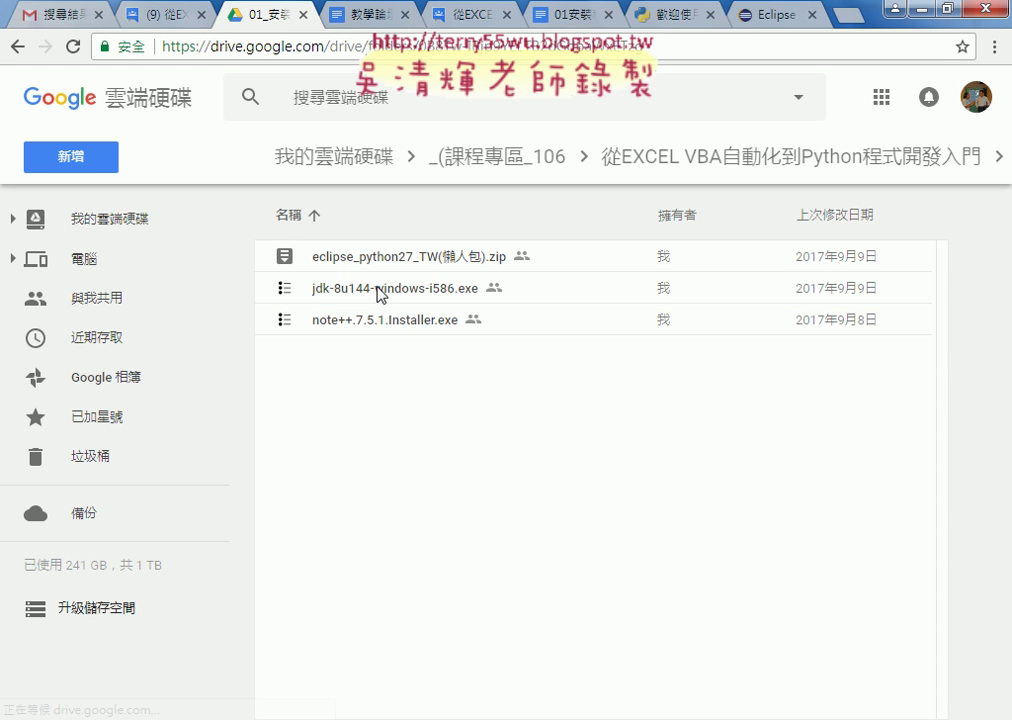
{"action": "left_click", "coordinate": [453, 262]}
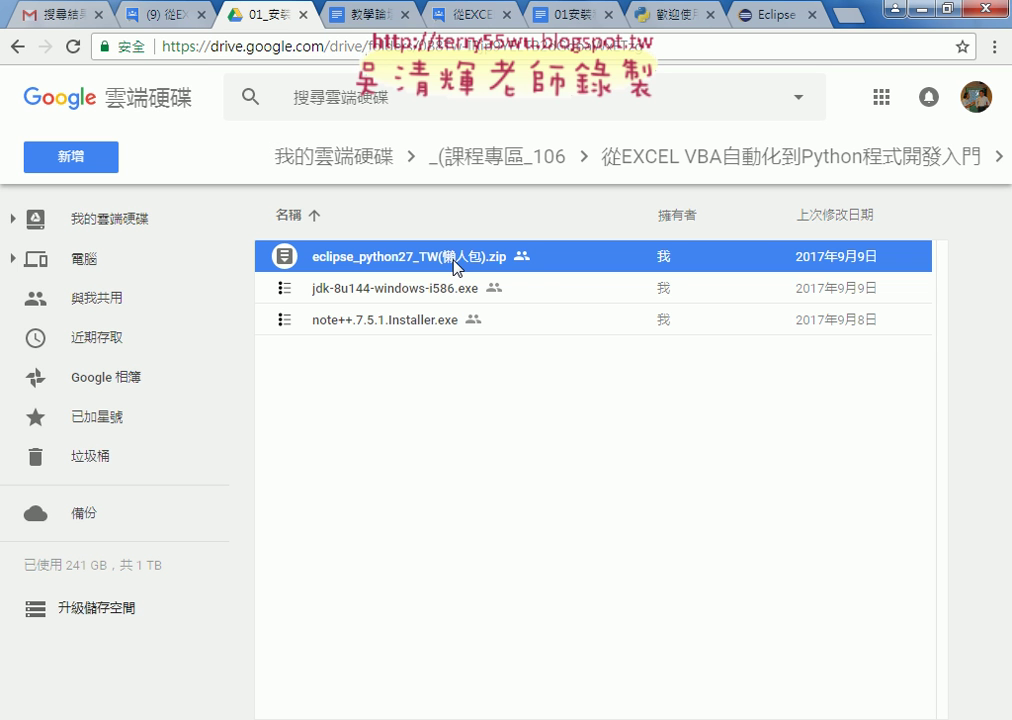
{"action": "right_click", "coordinate": [456, 266]}
{"action": "left_click", "coordinate": [420, 262]}
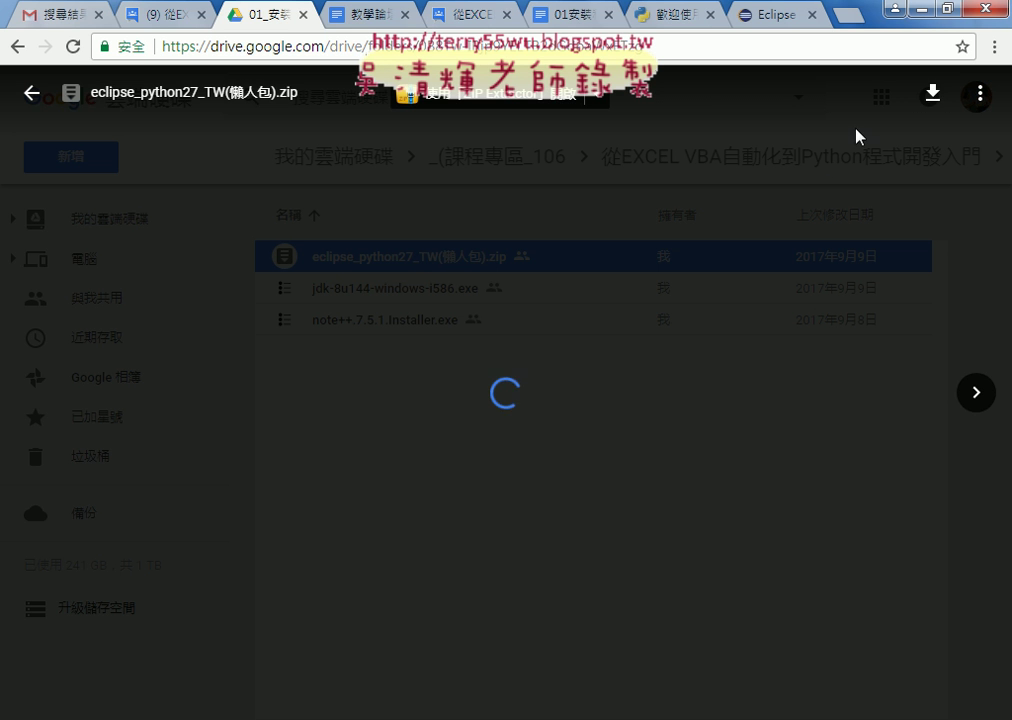
{"action": "left_click", "coordinate": [928, 18]}
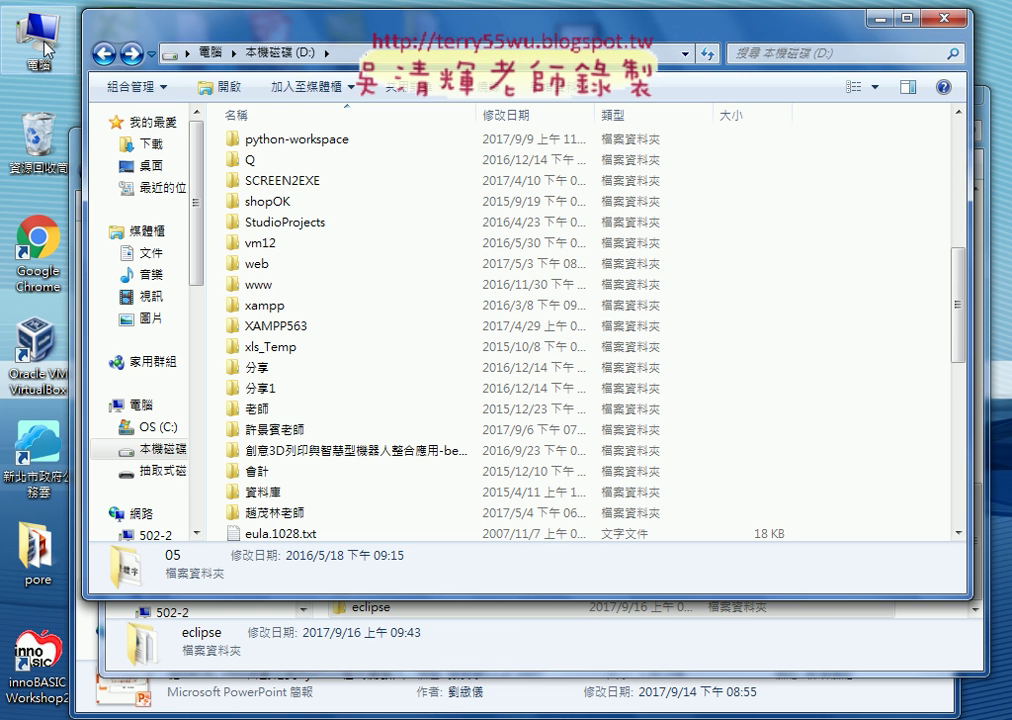
- Cut eclipse_python27_TW(懶人包).zip from Downloads and paste it onto drive D
{"action": "double_click", "coordinate": [44, 45]}
{"action": "left_click", "coordinate": [188, 170]}
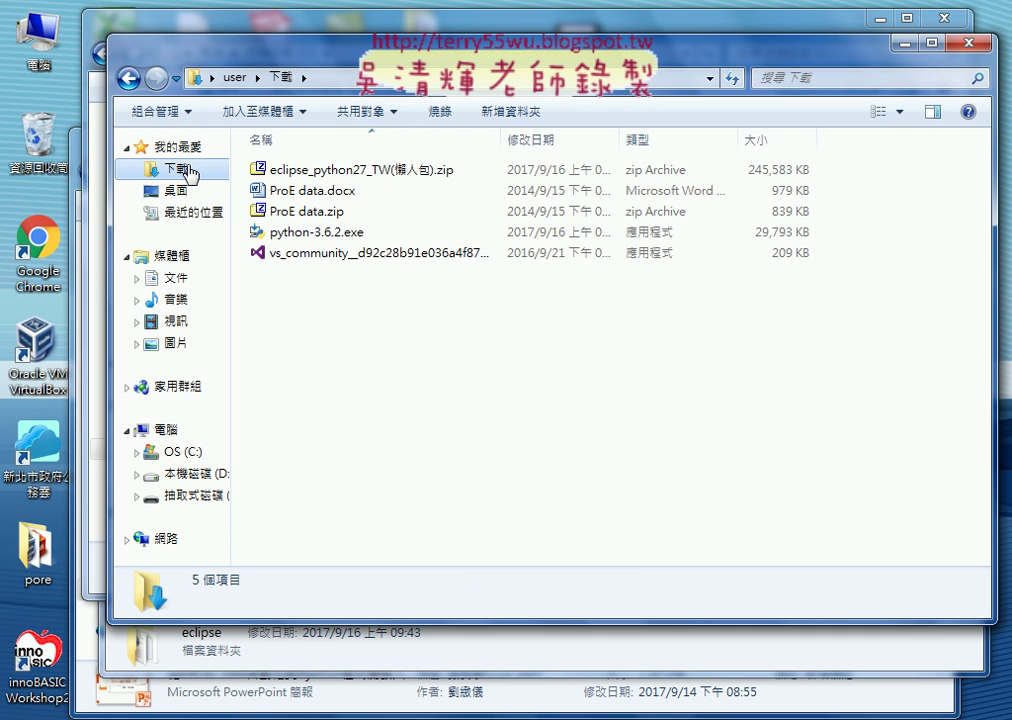
{"action": "left_click", "coordinate": [385, 172]}
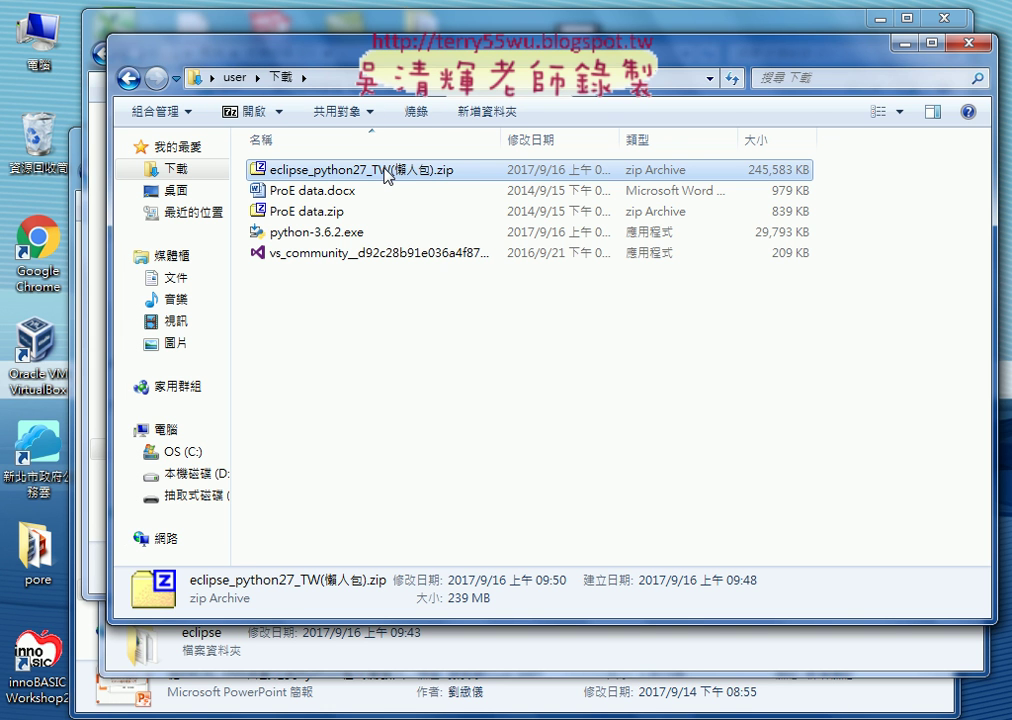
{"action": "right_click", "coordinate": [388, 175]}
{"action": "mouse_move", "coordinate": [436, 224]}
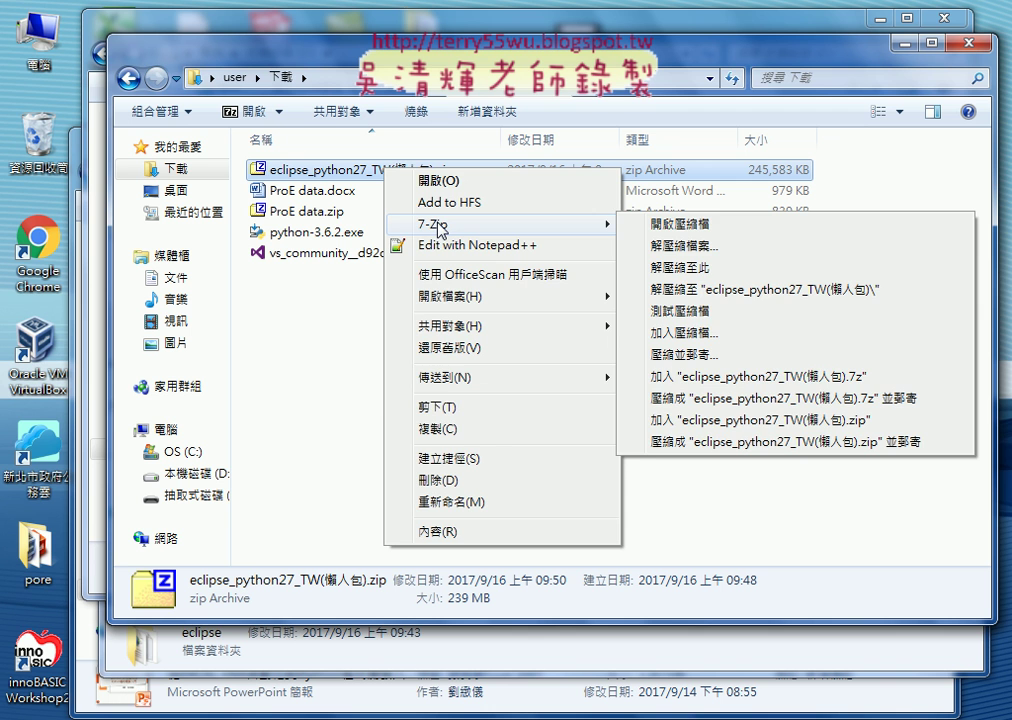
{"action": "left_click", "coordinate": [437, 407]}
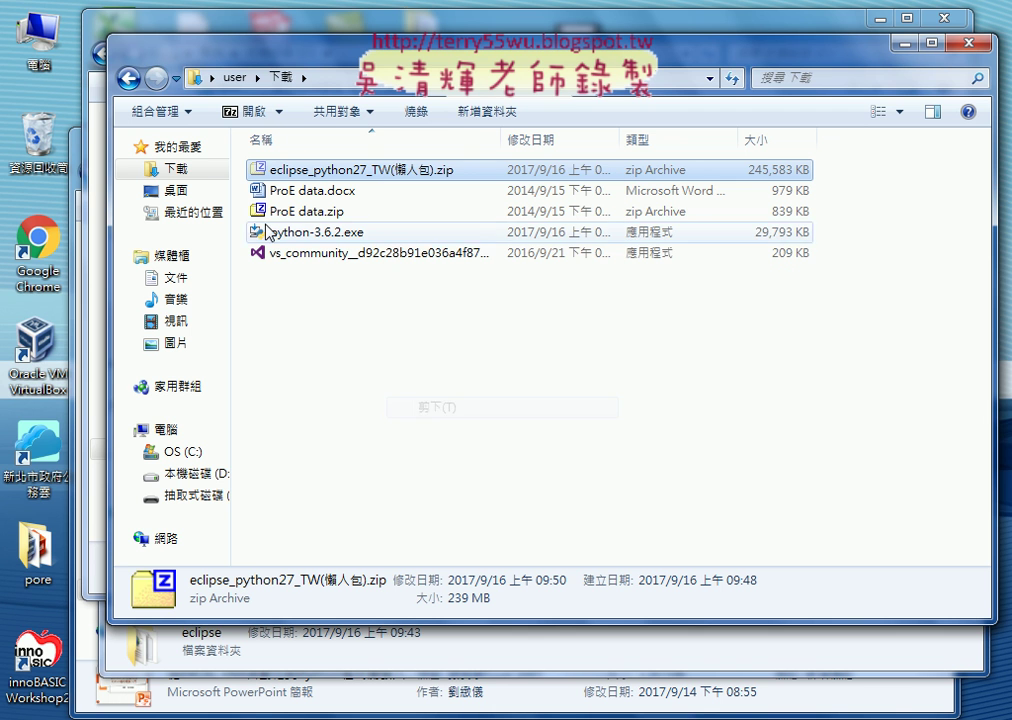
{"action": "double_click", "coordinate": [45, 40]}
{"action": "double_click", "coordinate": [490, 169]}
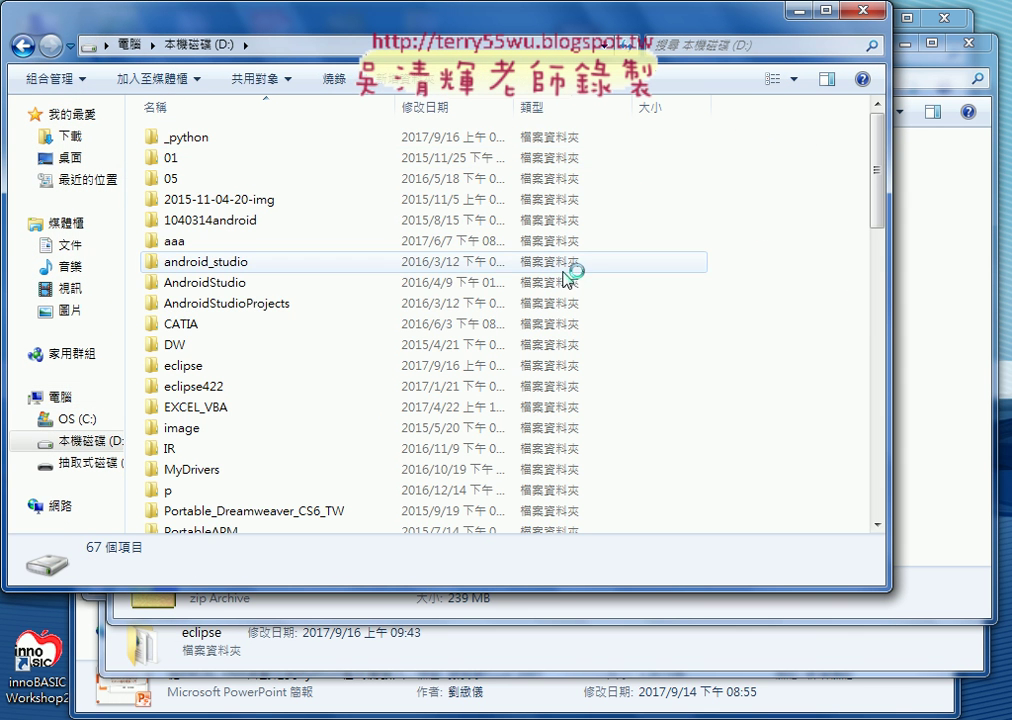
{"action": "right_click", "coordinate": [791, 338]}
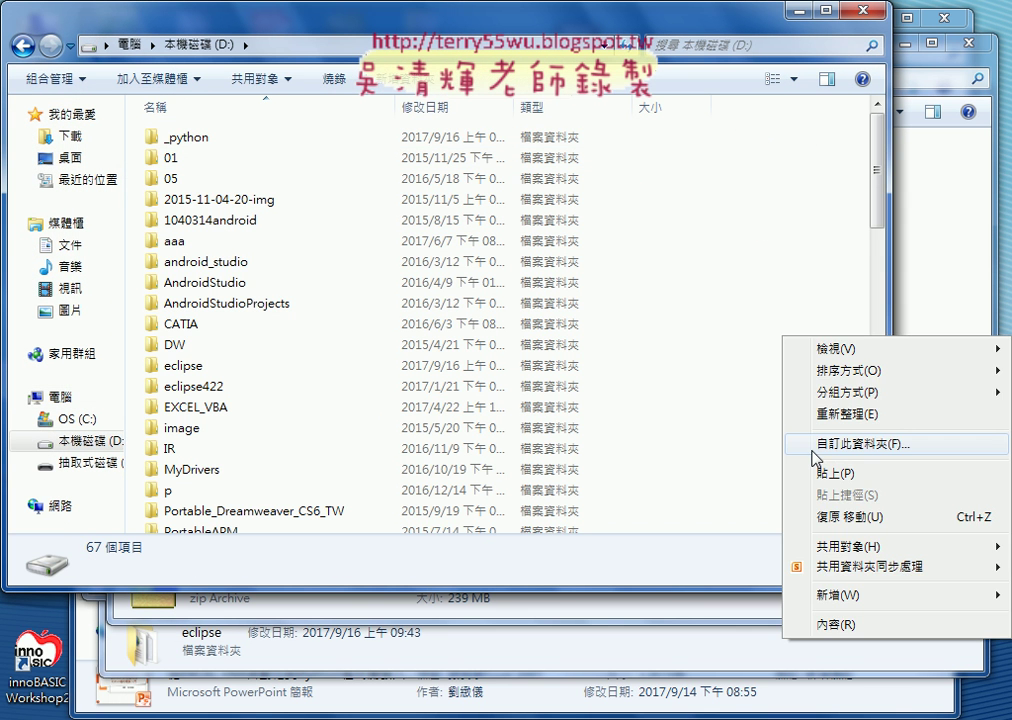
{"action": "left_click", "coordinate": [818, 473]}
{"action": "left_click_drag", "start_coordinate": [877, 225], "coordinate": [866, 524]}
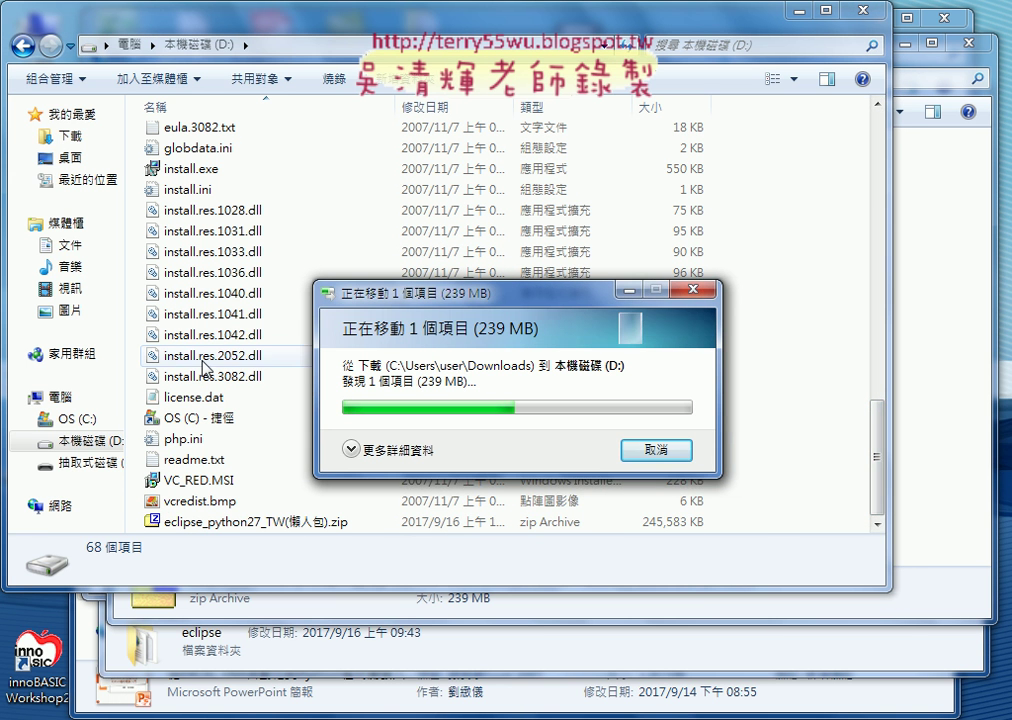
- Move the old eclipse folder into _python, check its contents, and return to D:
{"action": "left_click", "coordinate": [203, 358]}
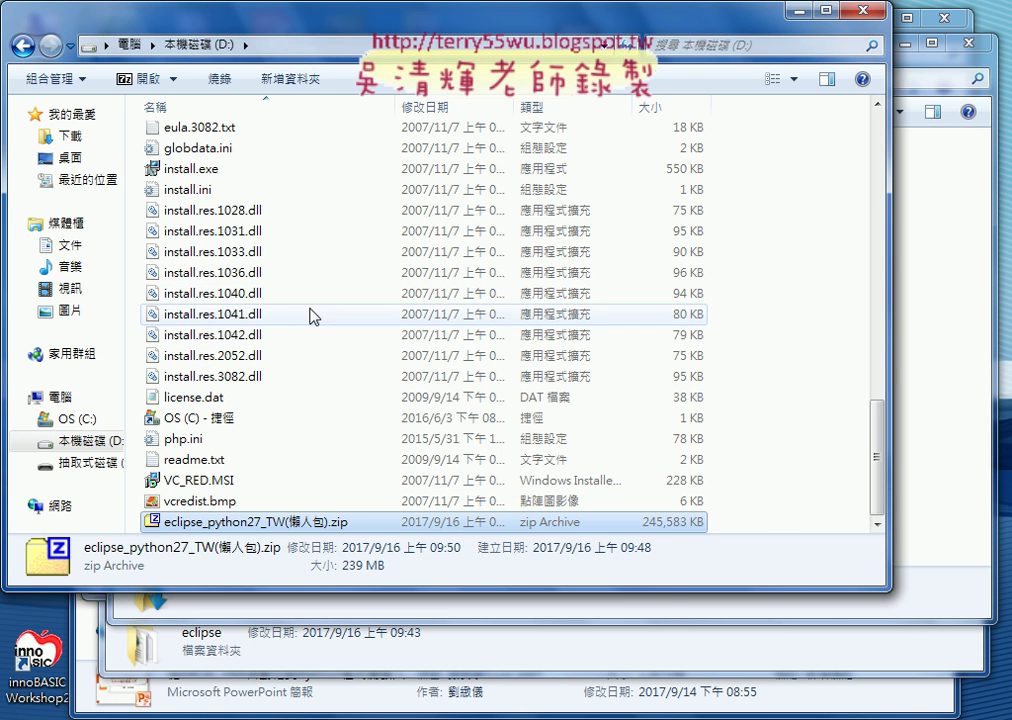
{"action": "scroll", "coordinate": [289, 348], "scroll_direction": "up", "scroll_amount": 6}
{"action": "scroll", "coordinate": [289, 348], "scroll_direction": "up", "scroll_amount": 1}
{"action": "scroll", "coordinate": [290, 349], "scroll_direction": "up", "scroll_amount": 2}
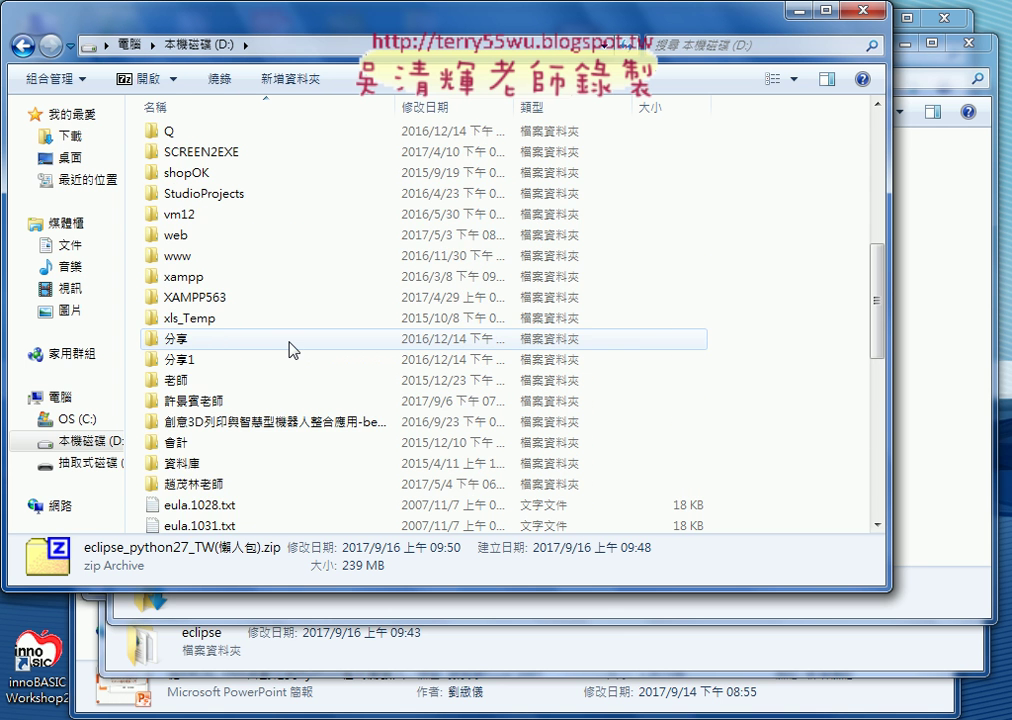
{"action": "scroll", "coordinate": [276, 328], "scroll_direction": "up", "scroll_amount": 1}
{"action": "scroll", "coordinate": [276, 318], "scroll_direction": "up", "scroll_amount": 2}
{"action": "scroll", "coordinate": [260, 260], "scroll_direction": "up", "scroll_amount": 2}
{"action": "scroll", "coordinate": [246, 202], "scroll_direction": "up", "scroll_amount": 3}
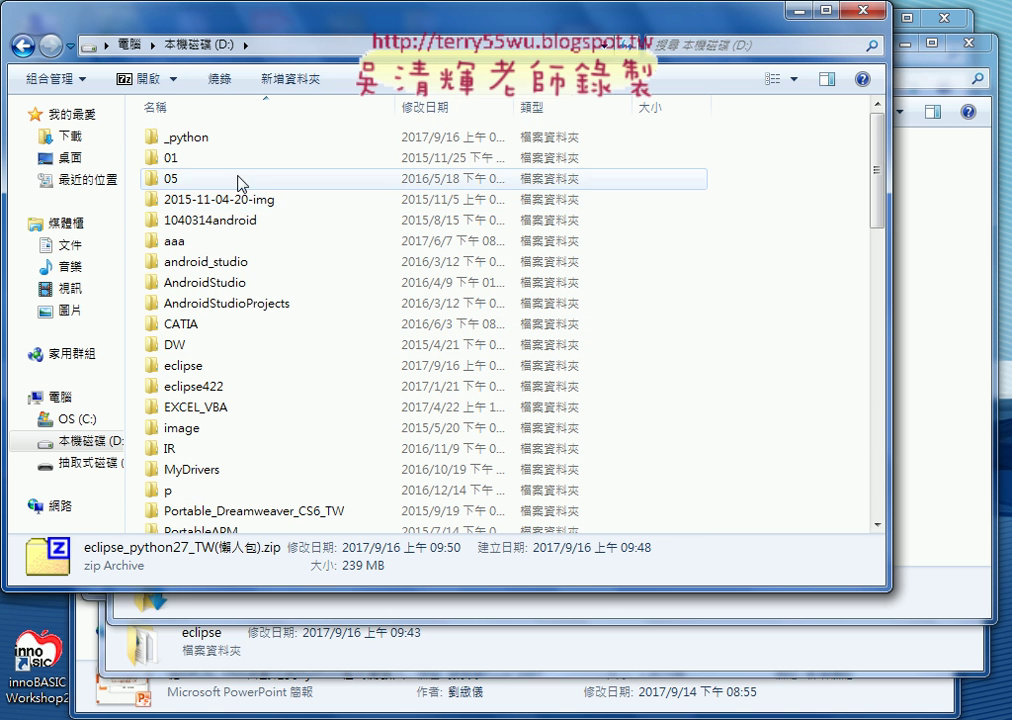
{"action": "left_click", "coordinate": [234, 145]}
{"action": "scroll", "coordinate": [280, 316], "scroll_direction": "down", "scroll_amount": 3}
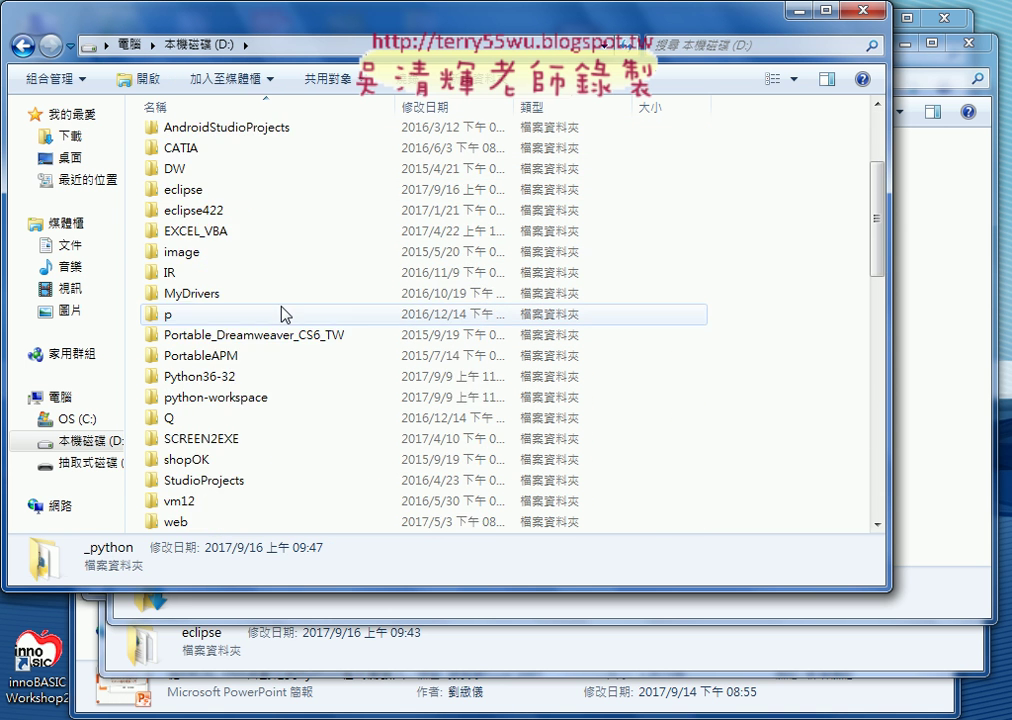
{"action": "scroll", "coordinate": [242, 300], "scroll_direction": "up", "scroll_amount": 1}
{"action": "left_click", "coordinate": [238, 236]}
{"action": "scroll", "coordinate": [284, 289], "scroll_direction": "up", "scroll_amount": 2}
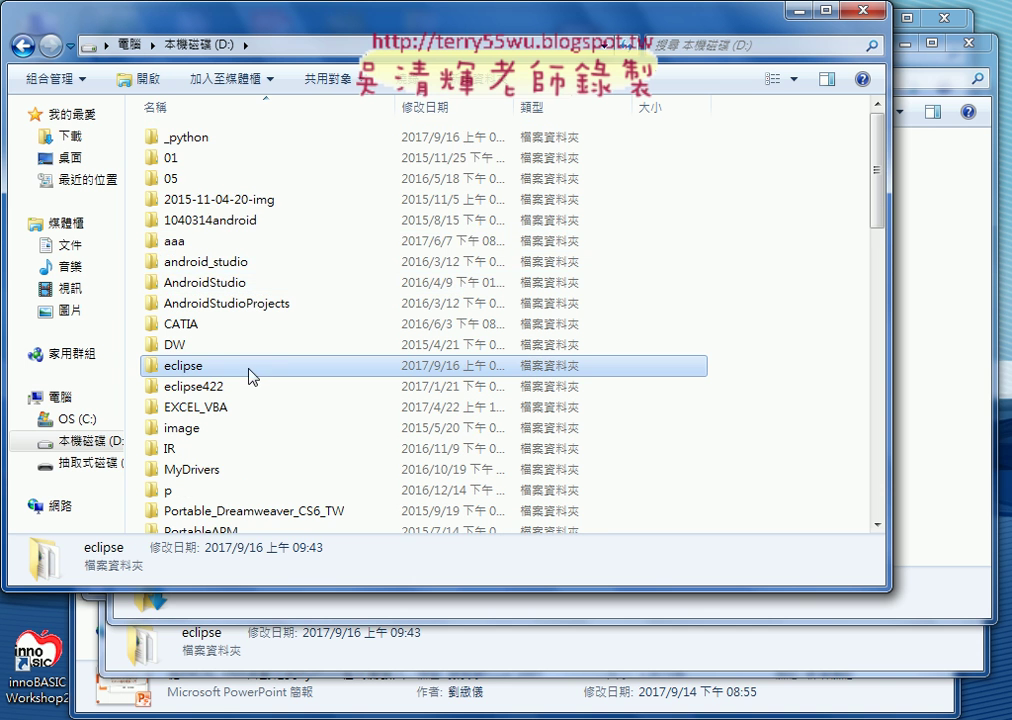
{"action": "left_click_drag", "start_coordinate": [248, 366], "coordinate": [217, 150]}
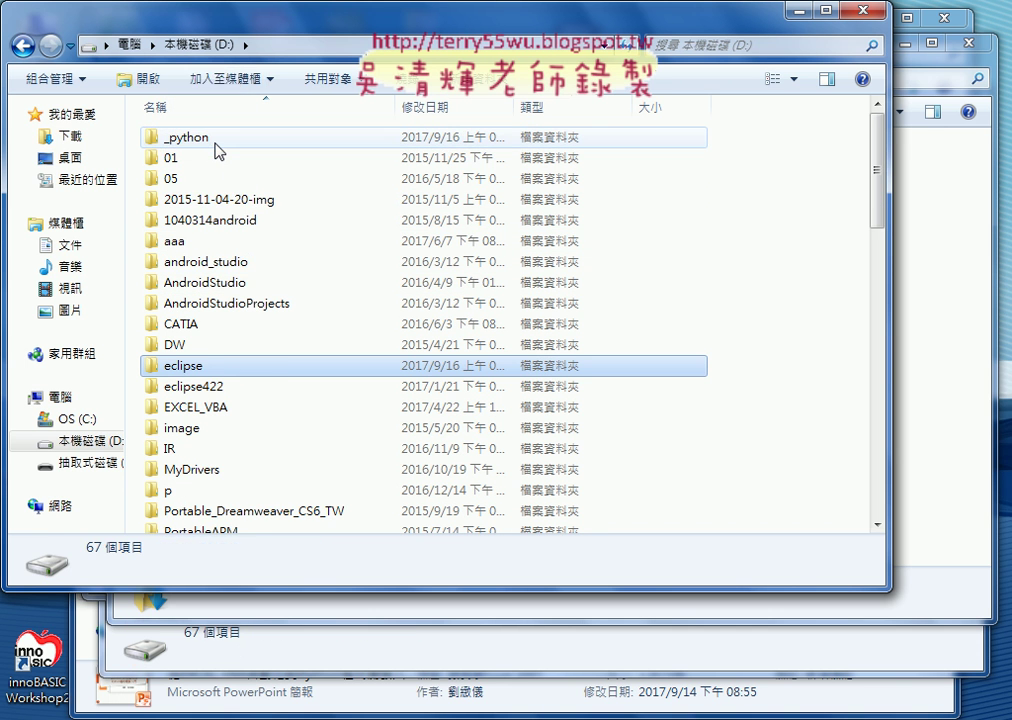
{"action": "double_click", "coordinate": [220, 150]}
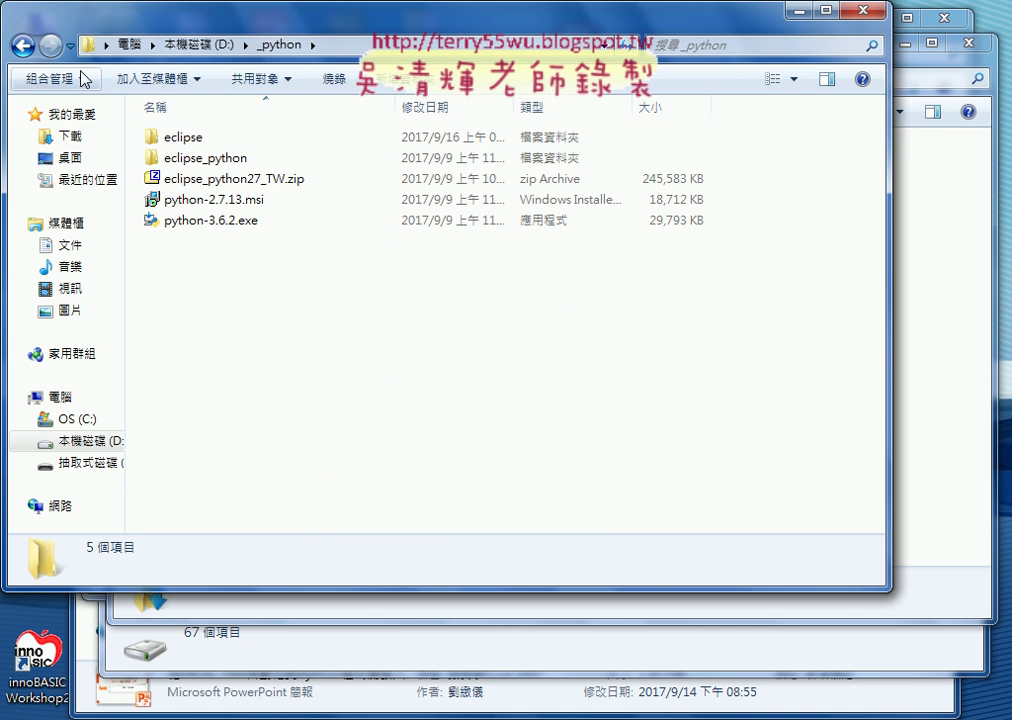
{"action": "left_click", "coordinate": [22, 46]}
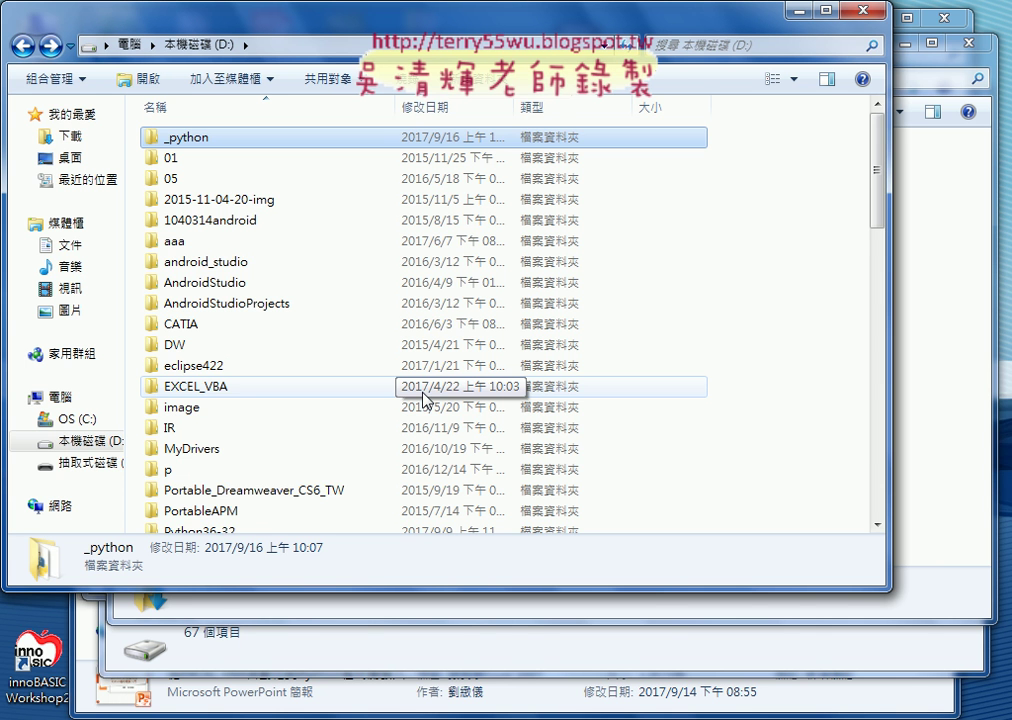
{"action": "scroll", "coordinate": [445, 405], "scroll_direction": "down", "scroll_amount": 1}
{"action": "scroll", "coordinate": [466, 416], "scroll_direction": "down", "scroll_amount": 6}
{"action": "scroll", "coordinate": [466, 416], "scroll_direction": "down", "scroll_amount": 4}
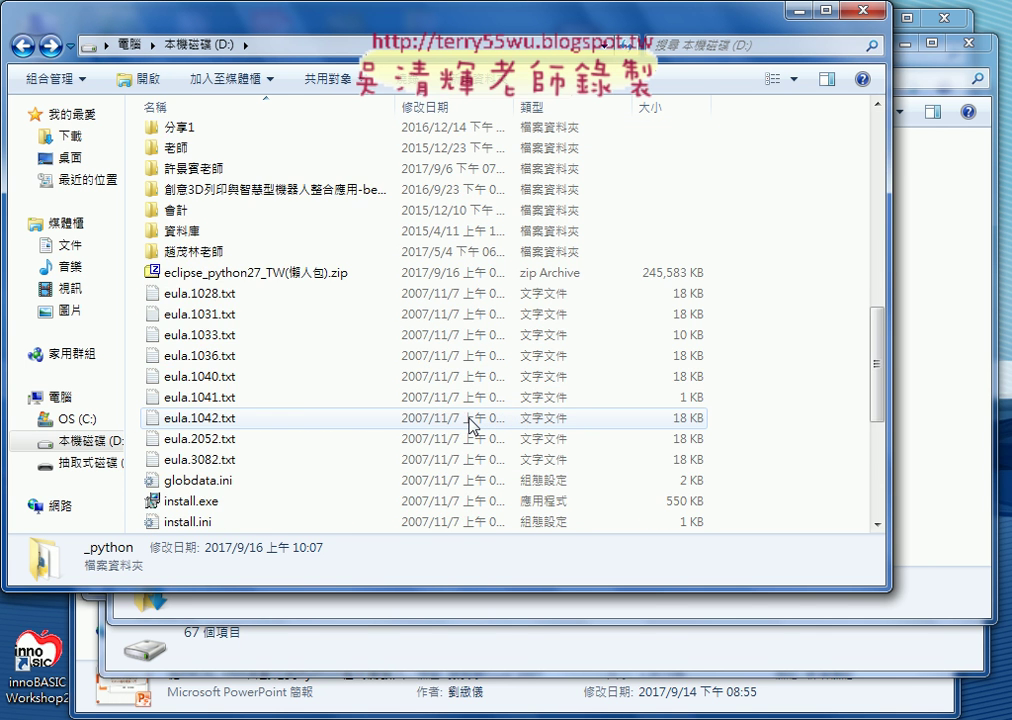
{"action": "scroll", "coordinate": [468, 420], "scroll_direction": "up", "scroll_amount": 10}
{"action": "scroll", "coordinate": [470, 425], "scroll_direction": "up", "scroll_amount": 1}
{"action": "scroll", "coordinate": [470, 425], "scroll_direction": "down", "scroll_amount": 3}
{"action": "scroll", "coordinate": [470, 425], "scroll_direction": "down", "scroll_amount": 6}
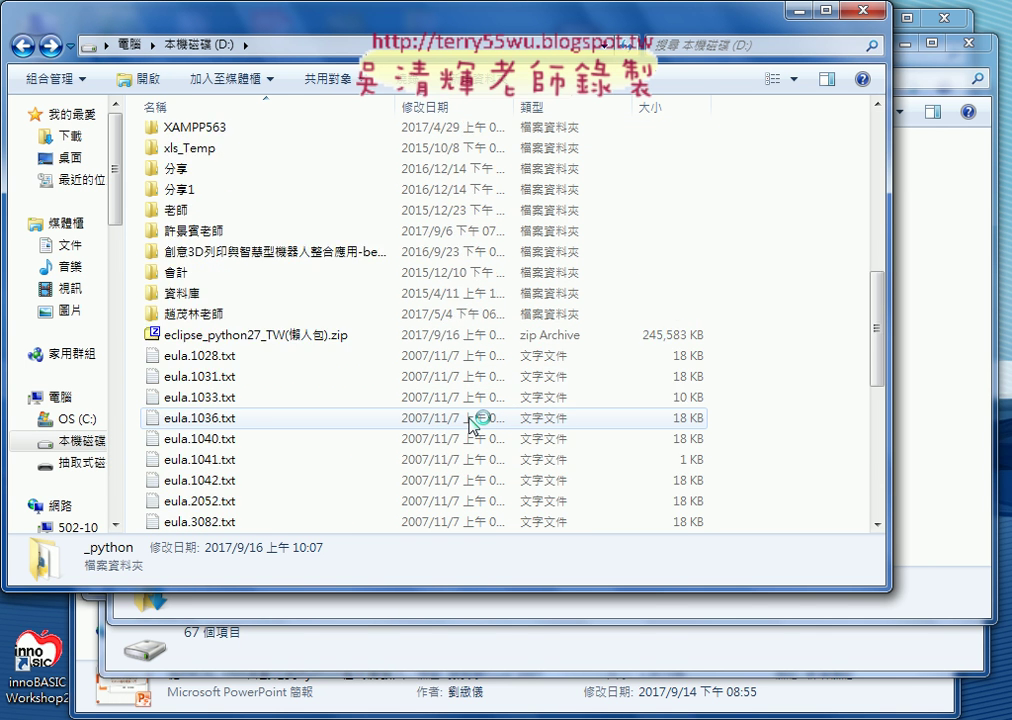
{"action": "scroll", "coordinate": [470, 425], "scroll_direction": "down", "scroll_amount": 5}
{"action": "scroll", "coordinate": [470, 425], "scroll_direction": "down", "scroll_amount": 1}
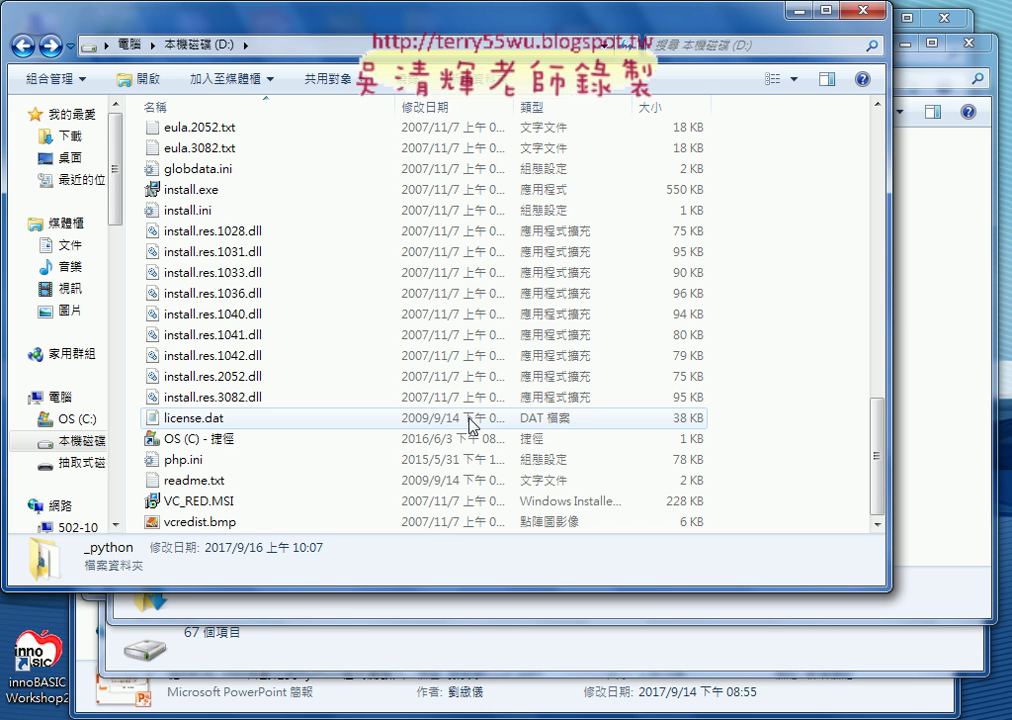
{"action": "scroll", "coordinate": [470, 425], "scroll_direction": "up", "scroll_amount": 2}
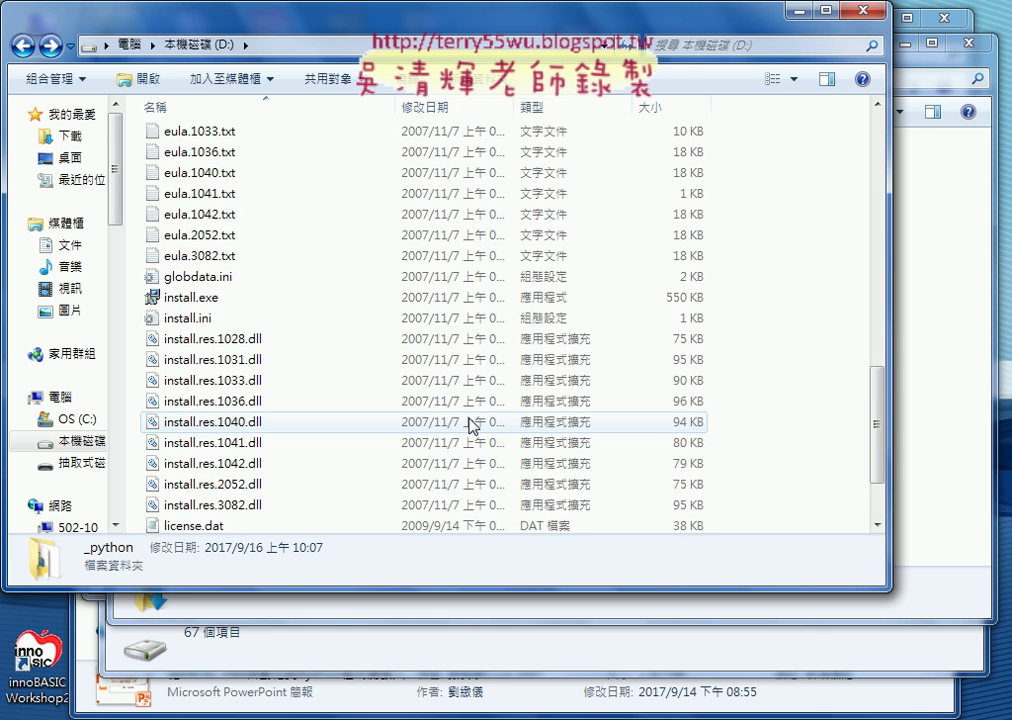
{"action": "scroll", "coordinate": [470, 425], "scroll_direction": "up", "scroll_amount": 10}
{"action": "scroll", "coordinate": [470, 425], "scroll_direction": "up", "scroll_amount": 5}
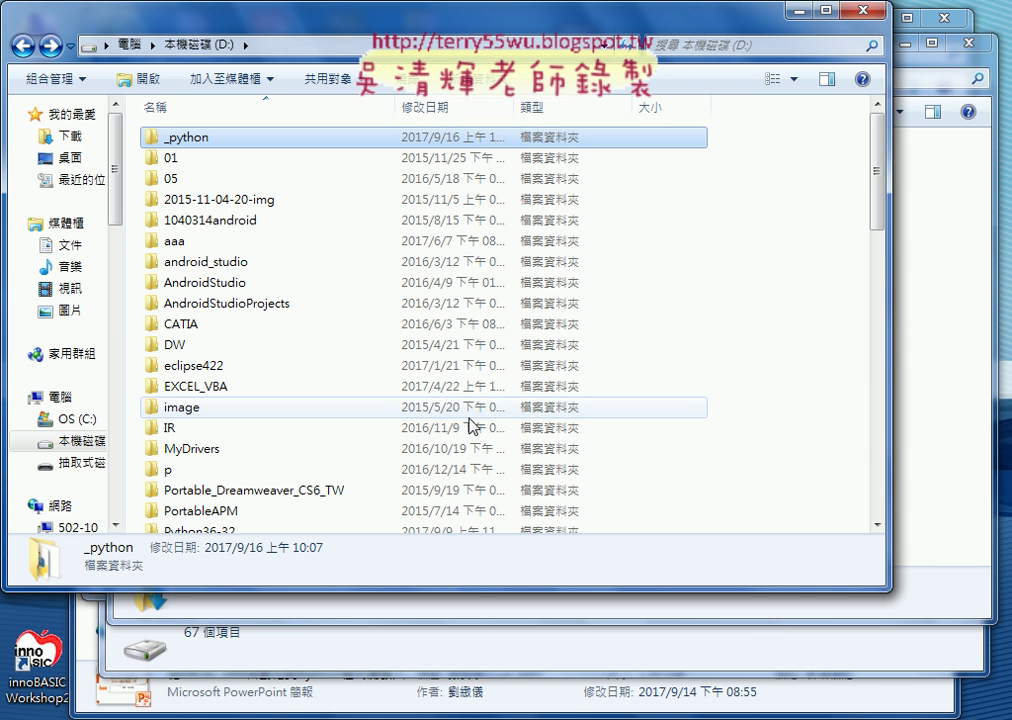
{"action": "scroll", "coordinate": [484, 411], "scroll_direction": "down", "scroll_amount": 4}
{"action": "scroll", "coordinate": [484, 411], "scroll_direction": "down", "scroll_amount": 5}
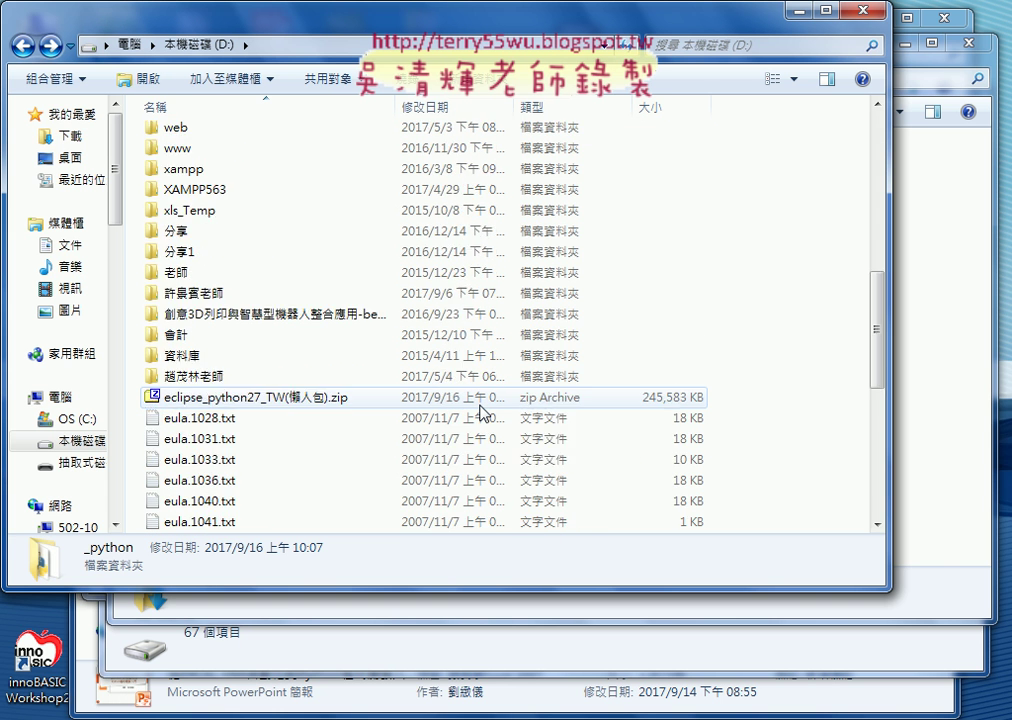
{"action": "scroll", "coordinate": [484, 411], "scroll_direction": "down", "scroll_amount": 7}
{"action": "scroll", "coordinate": [484, 411], "scroll_direction": "up", "scroll_amount": 7}
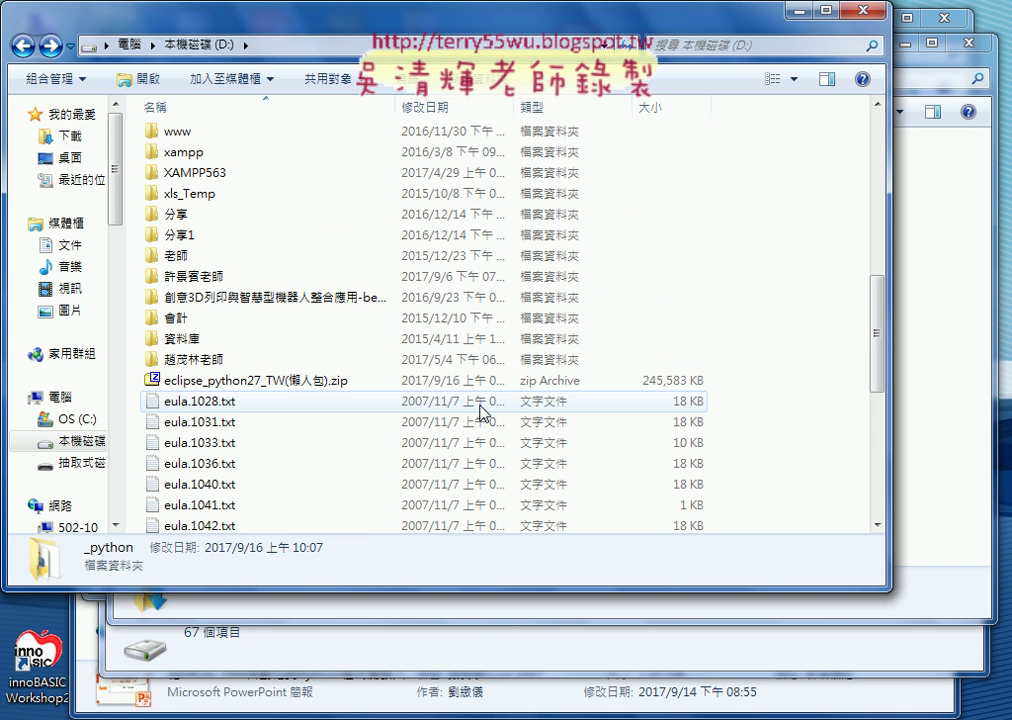
{"action": "left_click", "coordinate": [400, 383]}
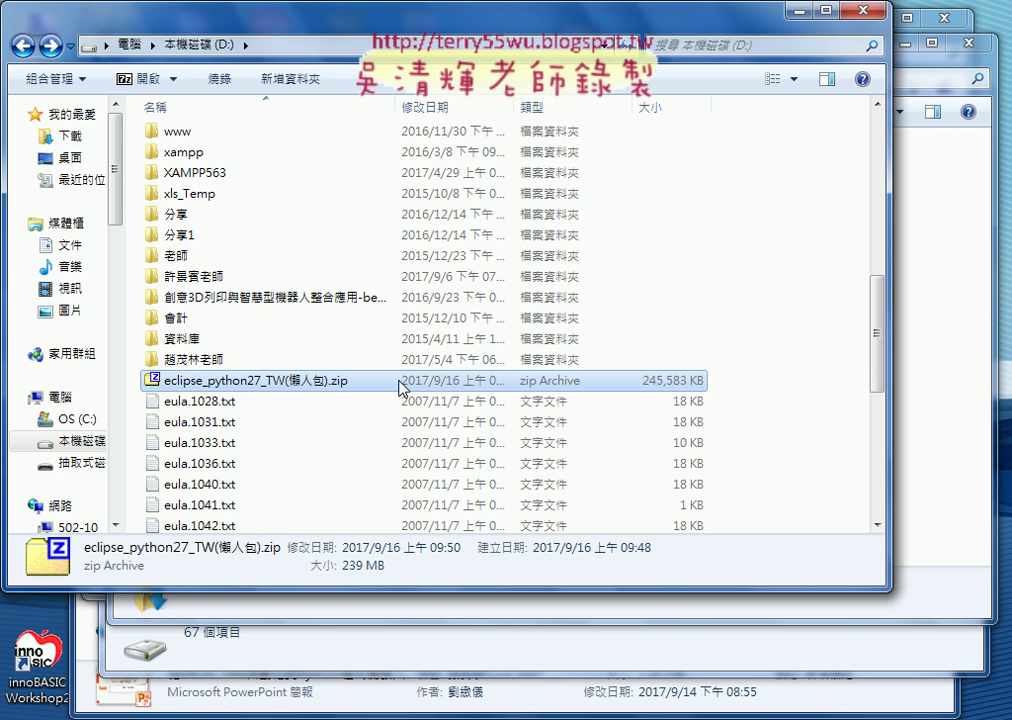
- Extract eclipse_python27_TW(懶人包).zip in place on drive D with 7-Zip's 解壓縮至此
{"action": "right_click", "coordinate": [400, 385]}
{"action": "mouse_move", "coordinate": [517, 87]}
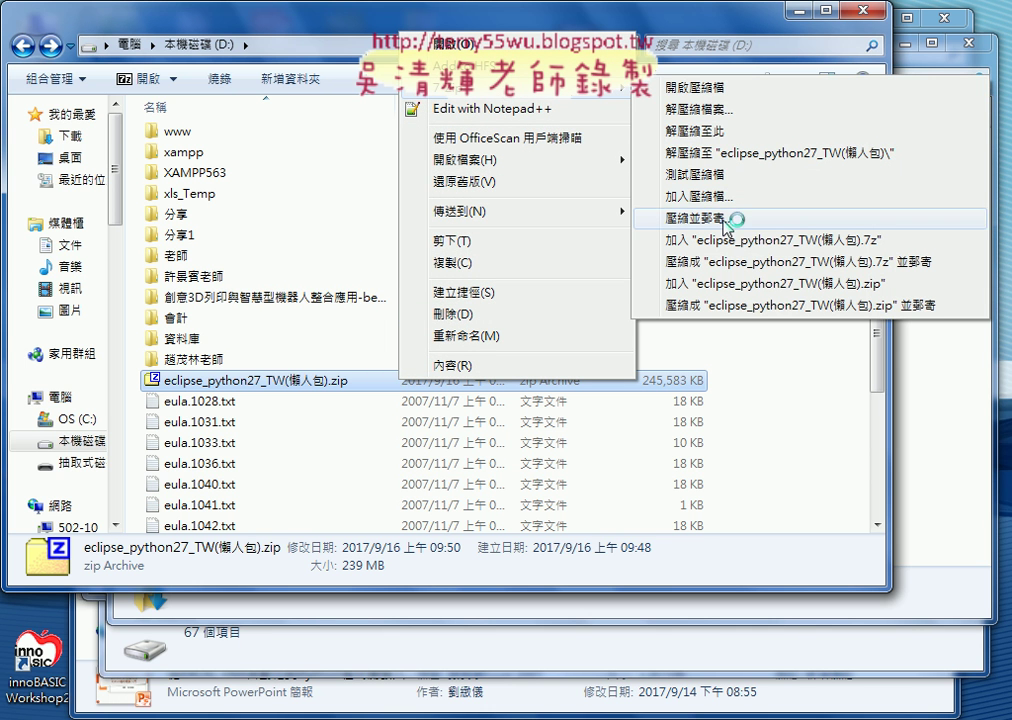
{"action": "left_click", "coordinate": [725, 133]}
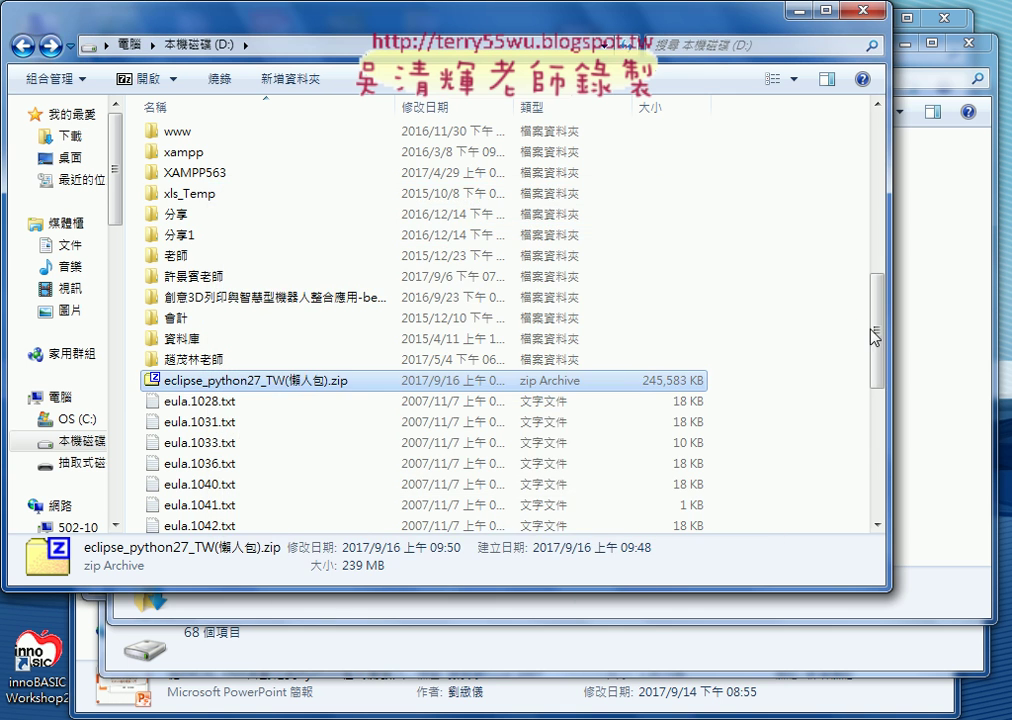
- Find the new eclipse_python folder at the bottom of D: and highlight it with pen annotations
{"action": "scroll", "coordinate": [697, 330], "scroll_direction": "down", "scroll_amount": 4}
{"action": "scroll", "coordinate": [690, 340], "scroll_direction": "down", "scroll_amount": 3}
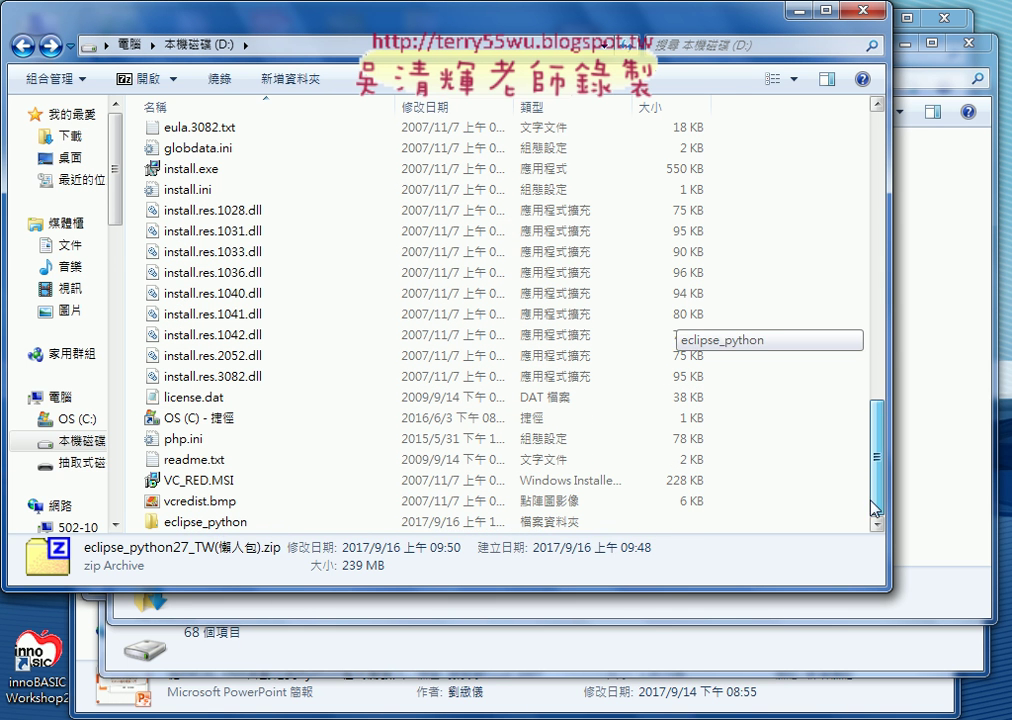
{"action": "left_click", "coordinate": [259, 529]}
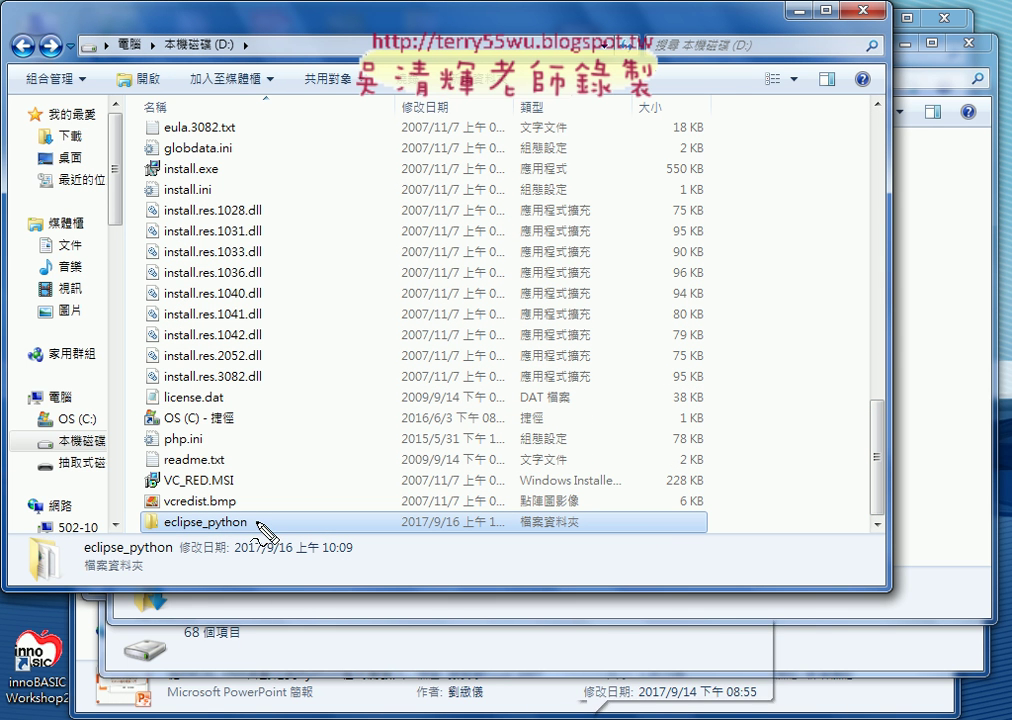
{"action": "left_click_drag", "start_coordinate": [255, 503], "coordinate": [268, 526]}
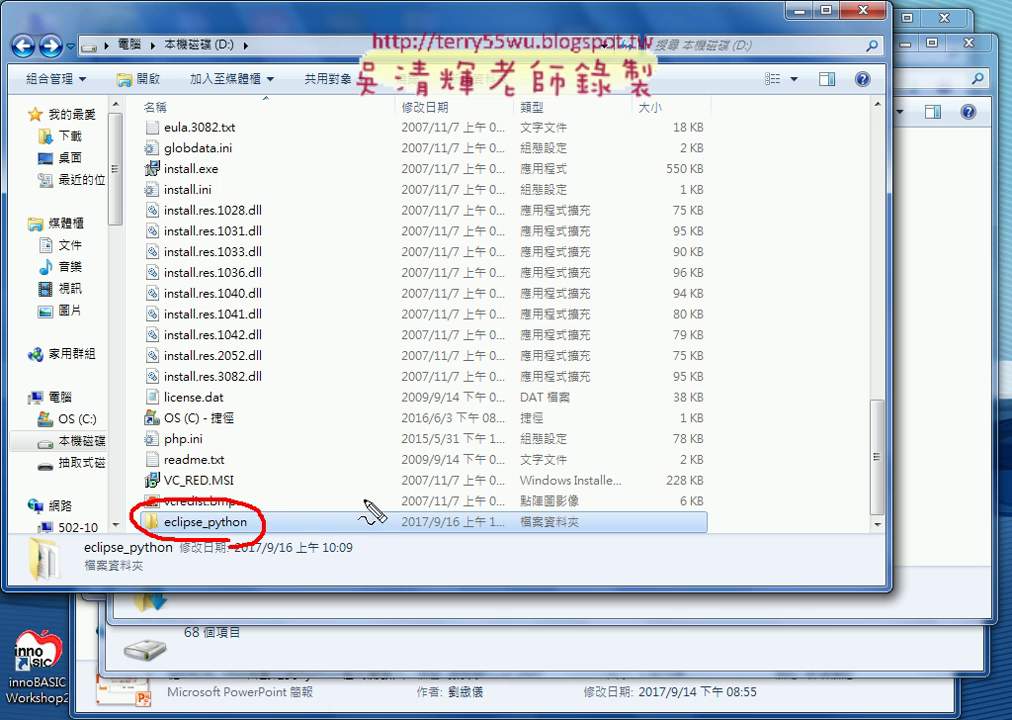
{"action": "mouse_move", "coordinate": [385, 487]}
{"action": "left_mouse_down"}
{"action": "mouse_move", "coordinate": [266, 519]}
{"action": "mouse_move", "coordinate": [298, 527]}
{"action": "left_mouse_up"}
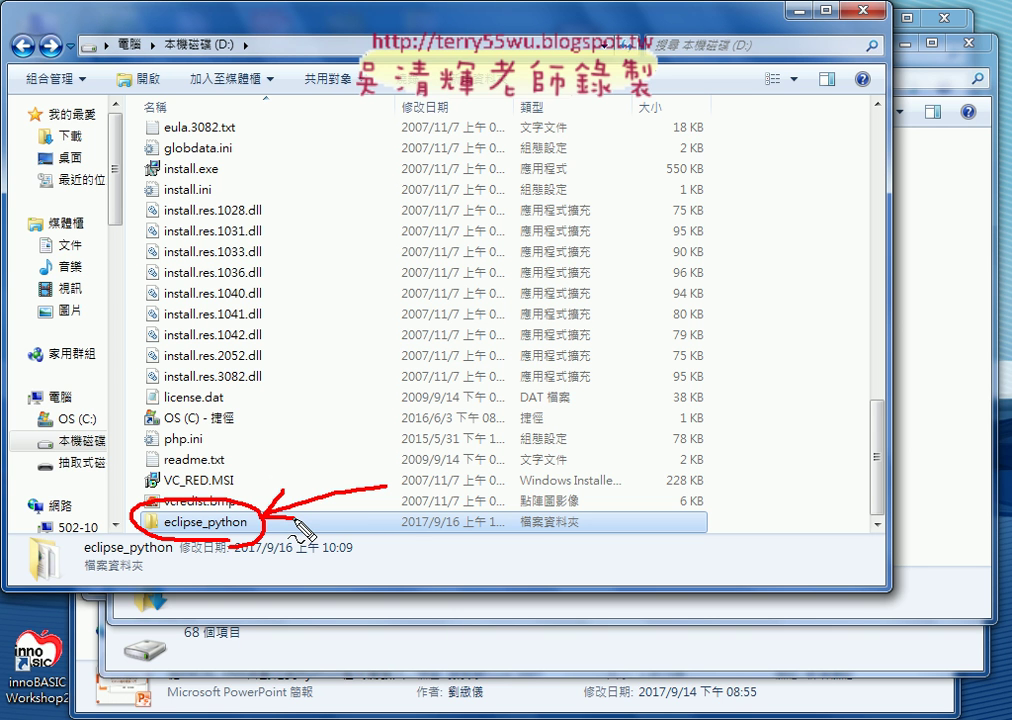
{"action": "key", "text": "Escape"}
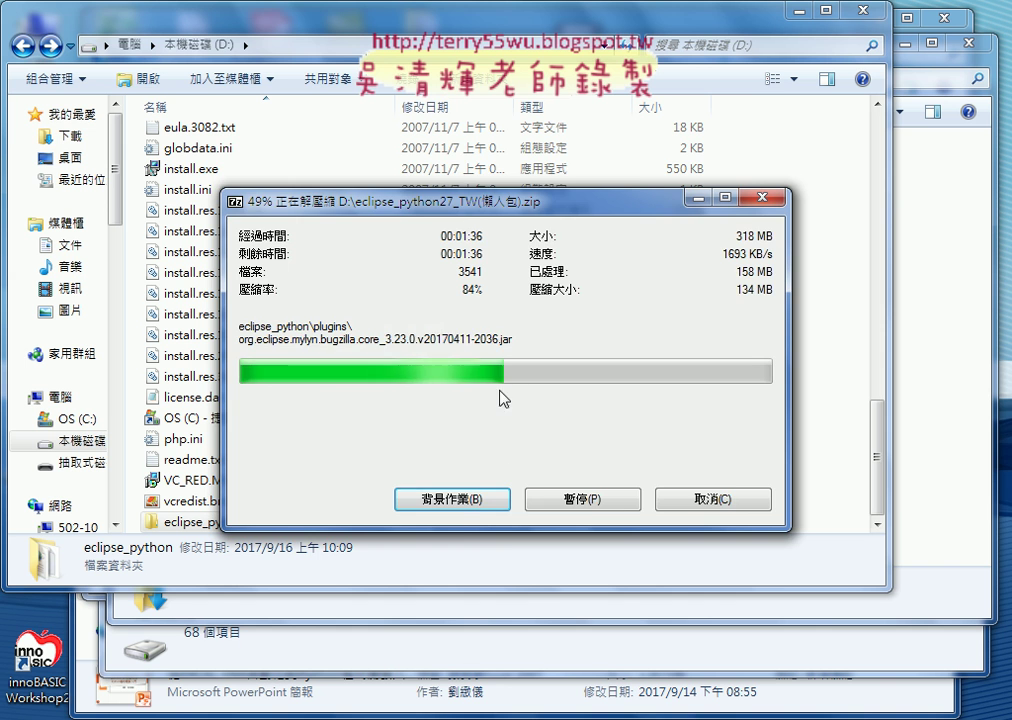
- Open D:\eclipse_python to show configuration, plugins and eclipse.exe, moving the 7-Zip dialog aside
{"action": "left_click_drag", "start_coordinate": [450, 200], "coordinate": [594, 174]}
{"action": "double_click", "coordinate": [232, 524]}
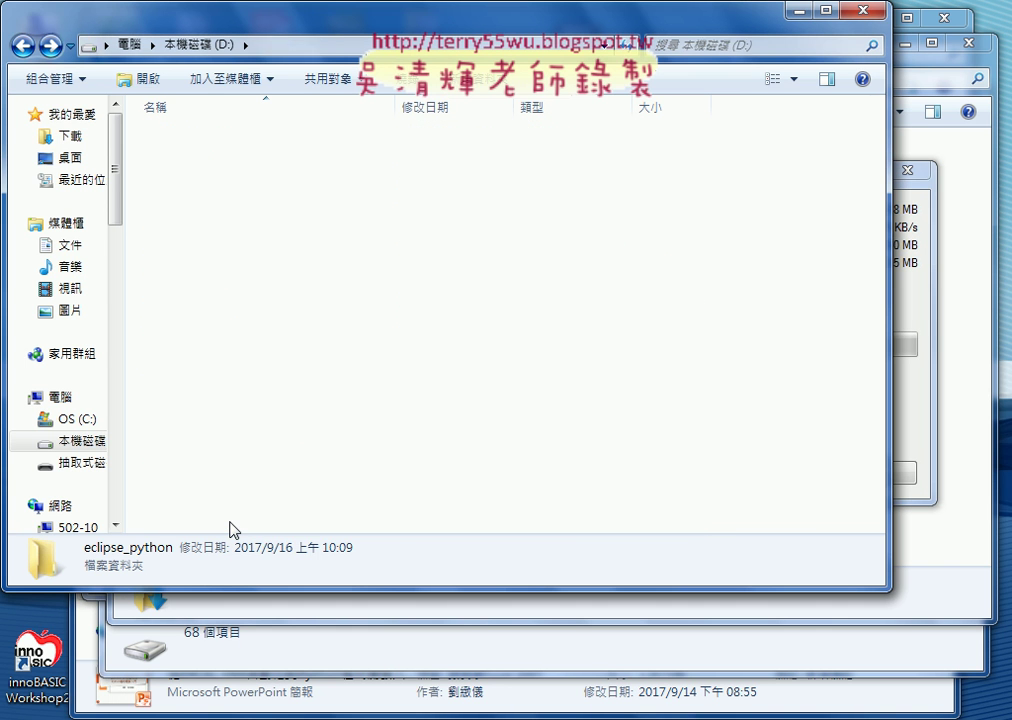
{"action": "double_click", "coordinate": [222, 286]}
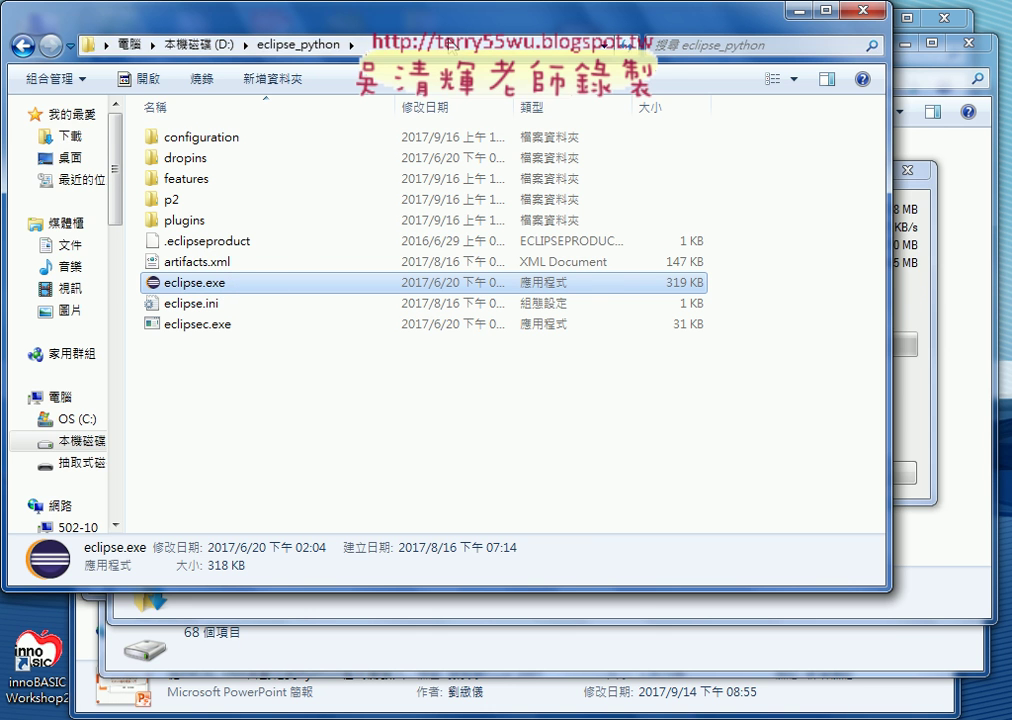
{"action": "left_click_drag", "start_coordinate": [453, 35], "coordinate": [493, 94]}
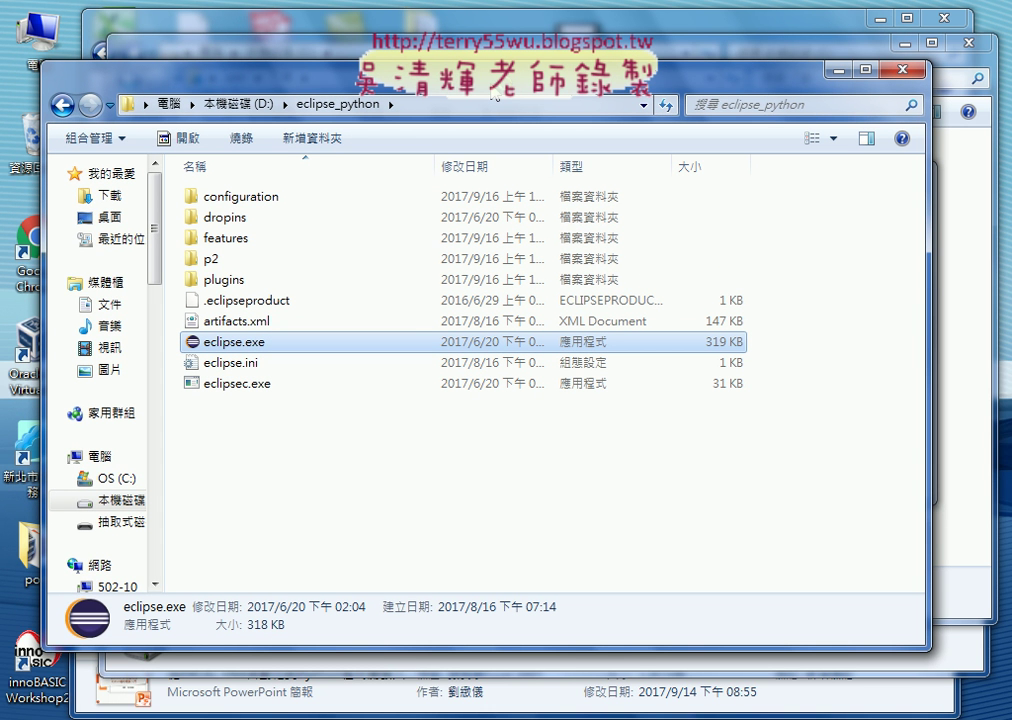